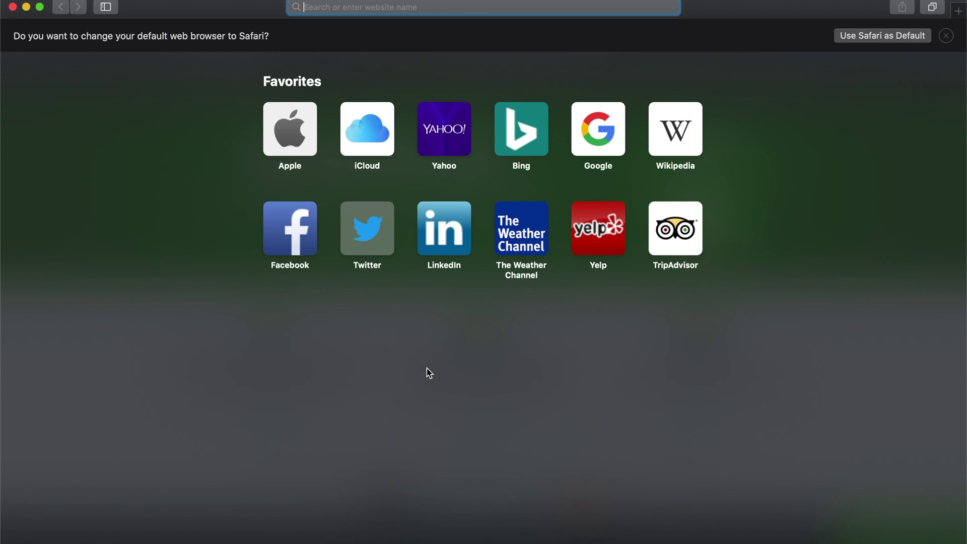
Open octoprint.org and dismiss the funding banner and the cookie notice
type("oc")
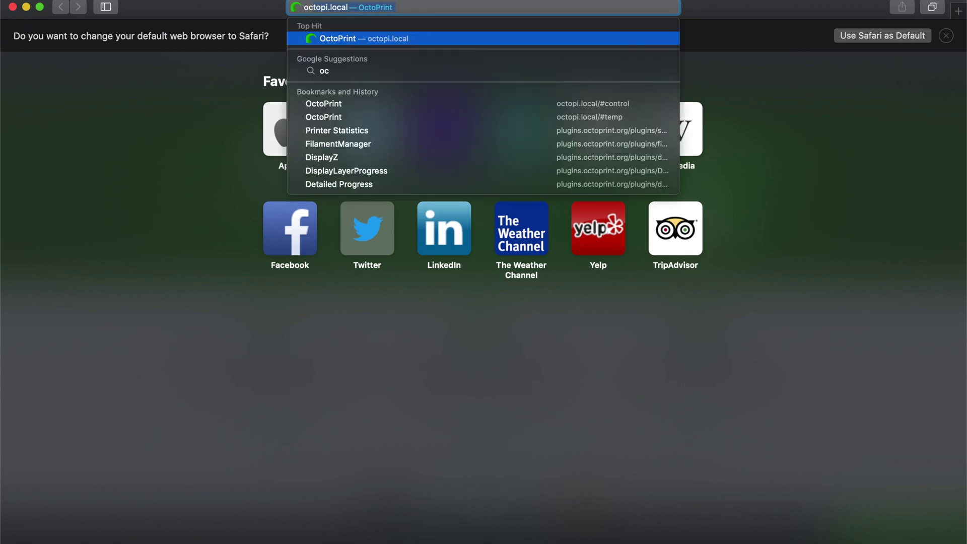
type("toprint.org")
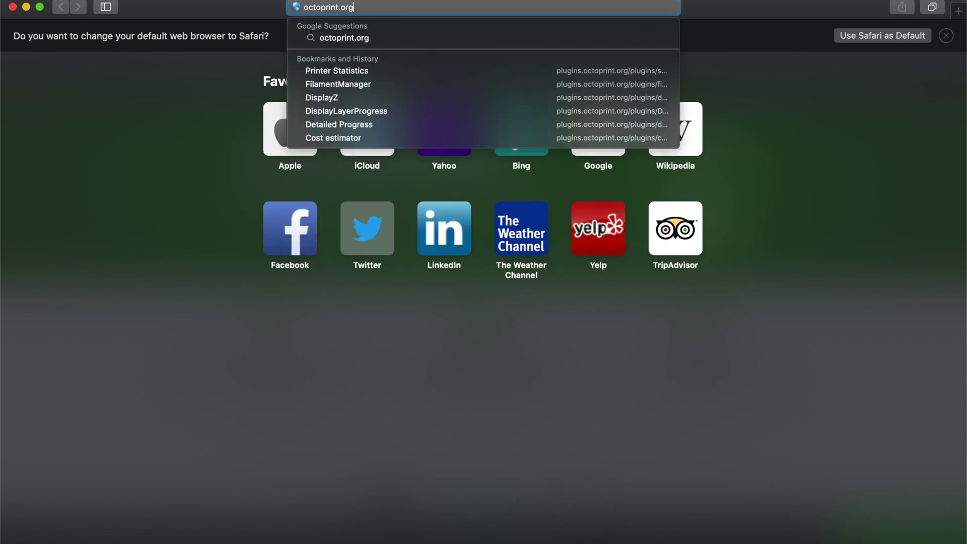
key("Return")
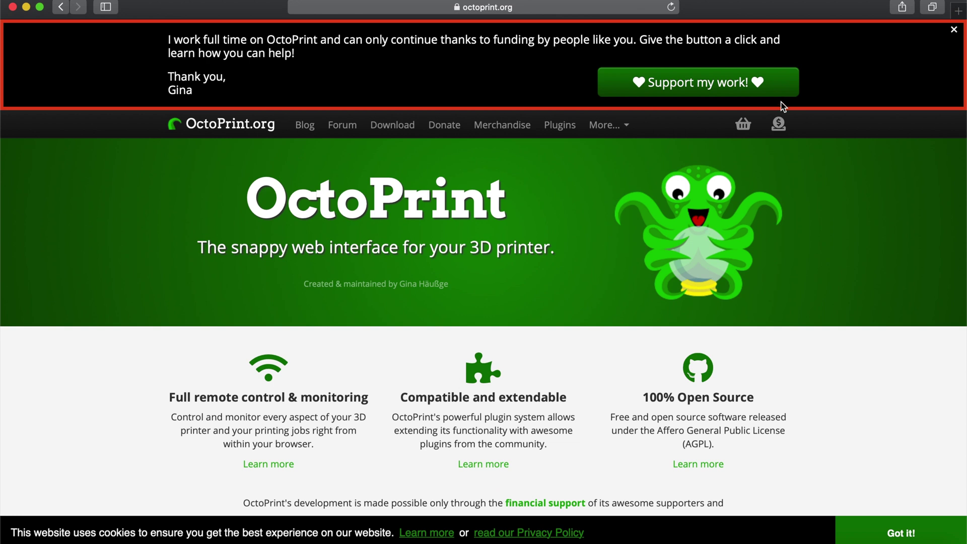
left_click(953, 30)
left_click(907, 531)
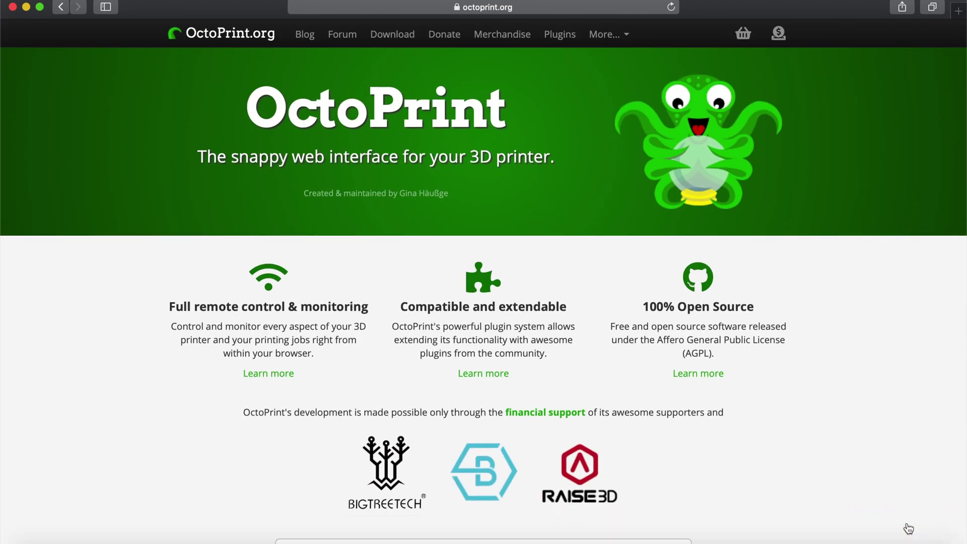
Download the OctoPi 0.17.0 image from the site's download page, allowing downloads from octoprint.org
scroll(564, 323, "down", 5)
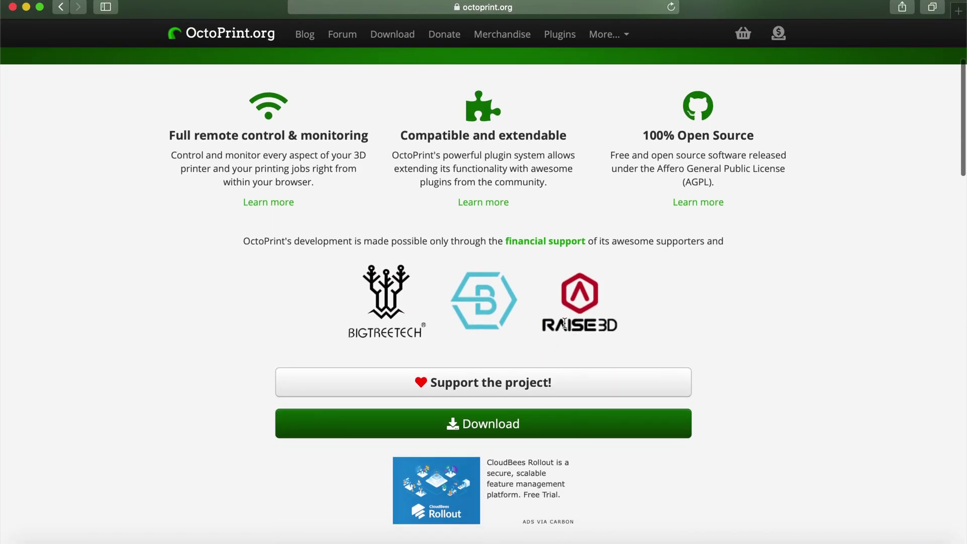
left_click(569, 344)
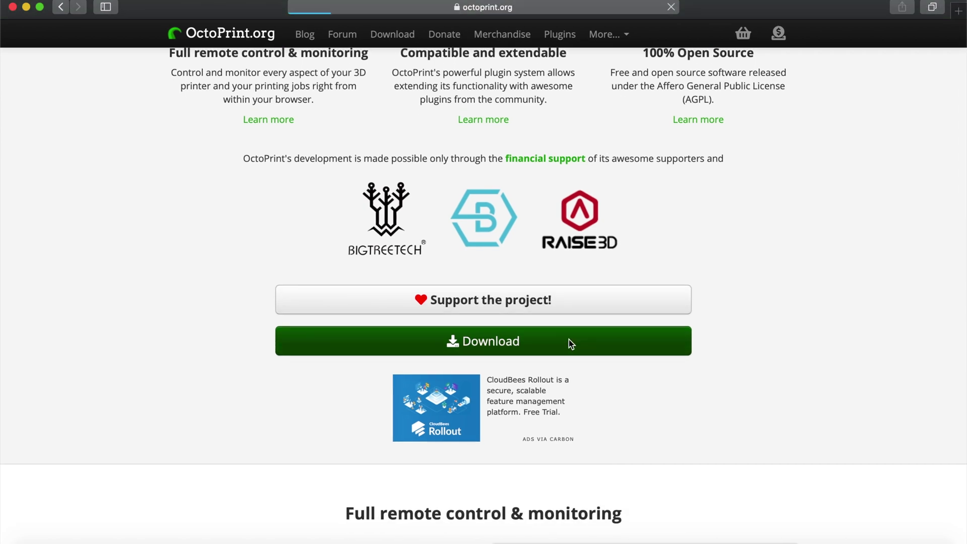
scroll(569, 344, "down", 3)
scroll(570, 344, "down", 3)
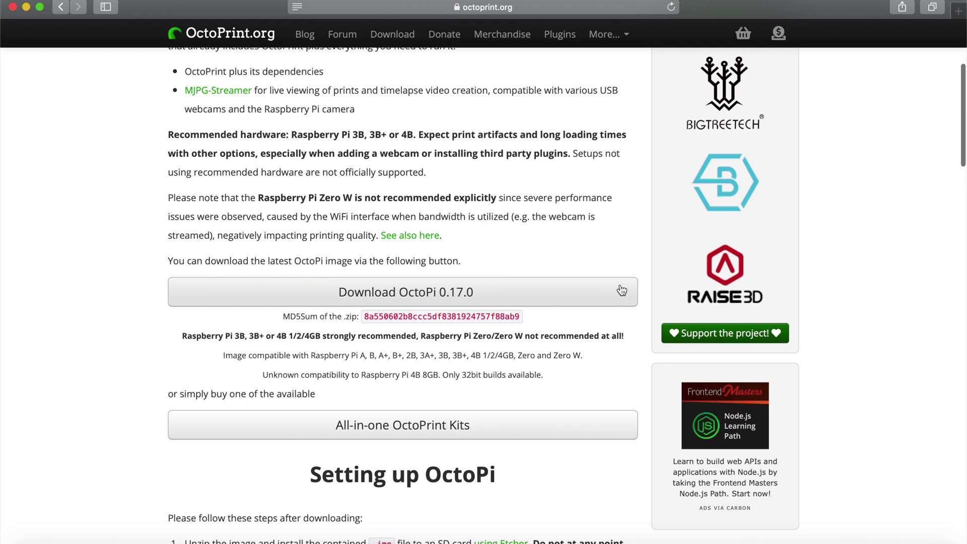
left_click(621, 290)
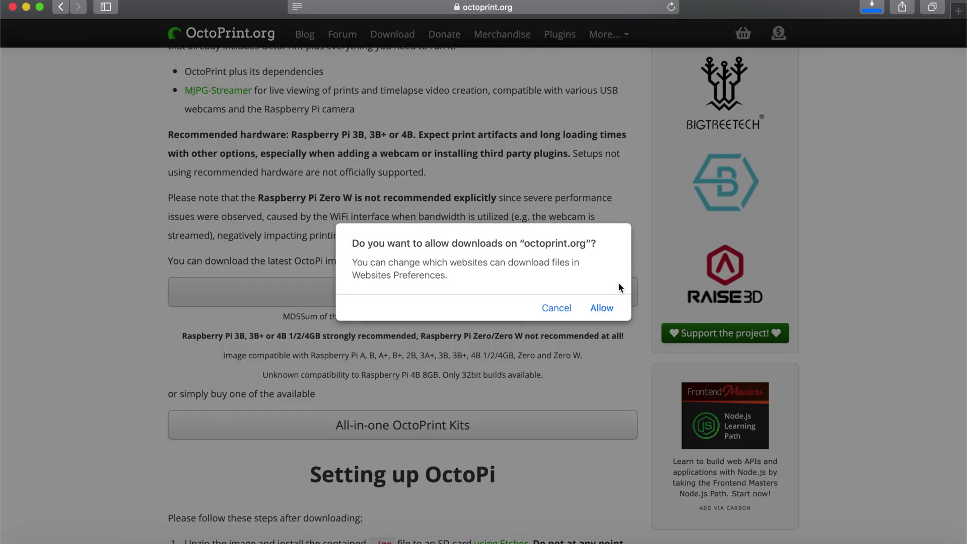
left_click(599, 307)
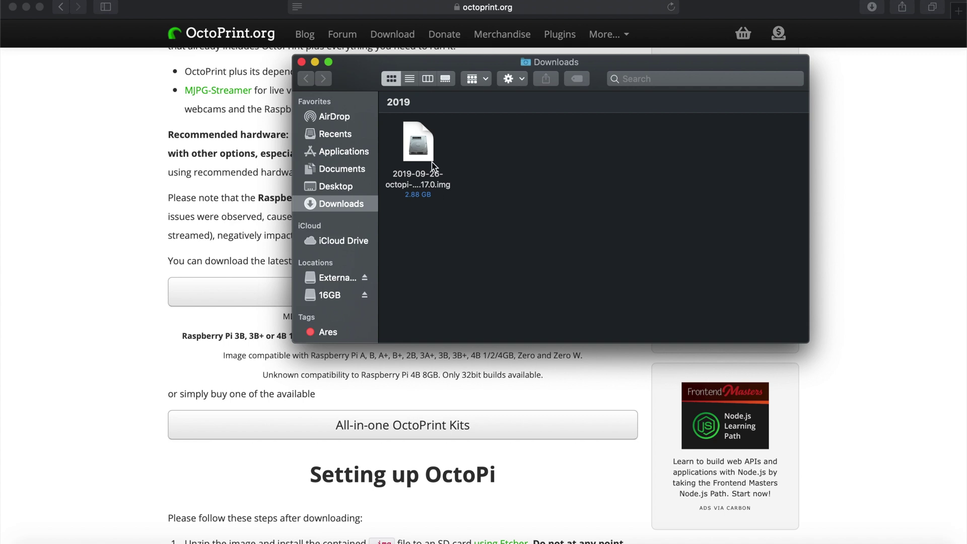
Move the OctoPi .img file from Downloads to the Desktop, then close the Downloads window and minimize the browser
left_click_drag(426, 155, 359, 195)
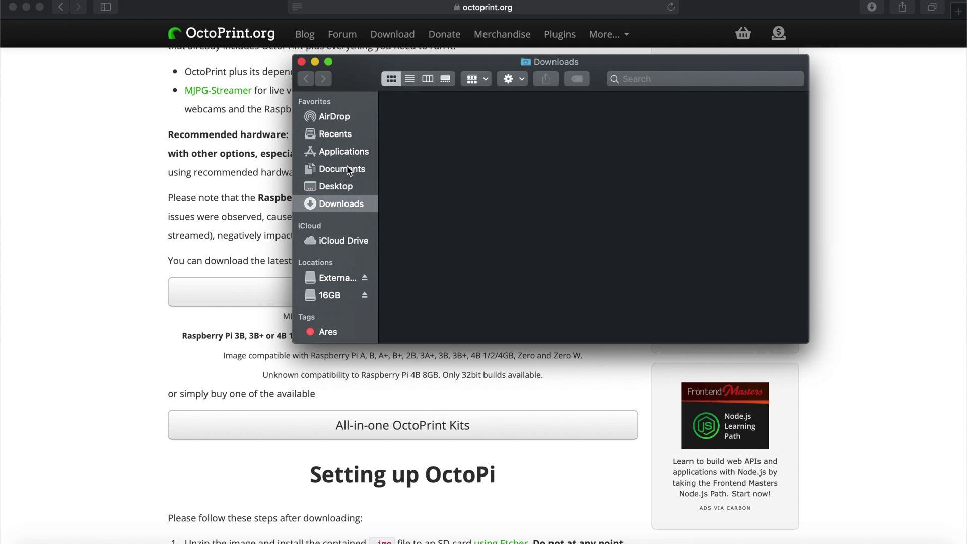
left_click(301, 62)
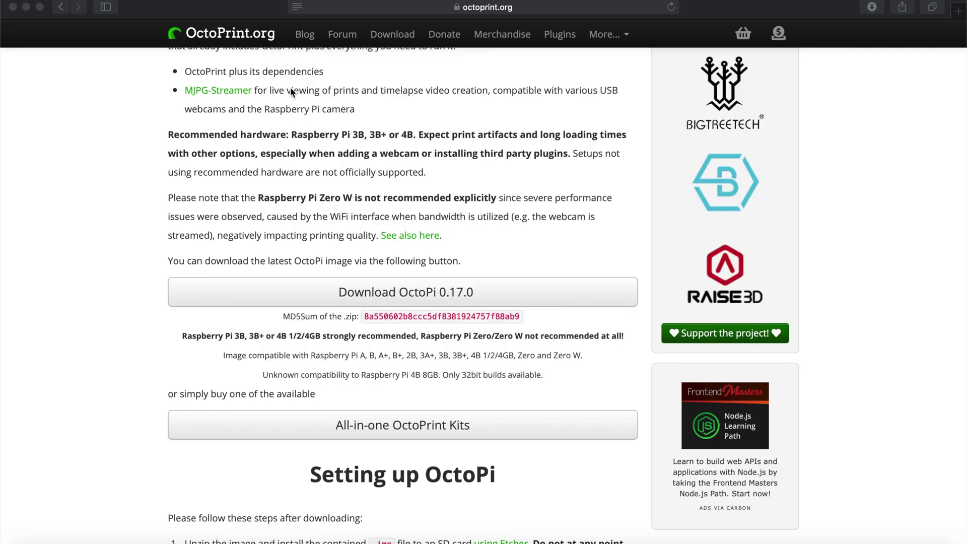
left_click(26, 7)
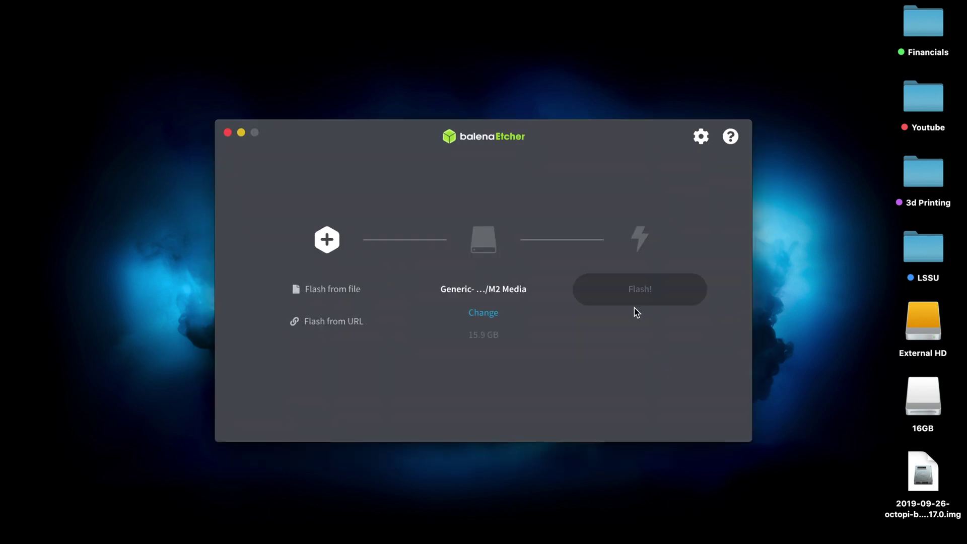
In balenaEtcher, choose 2019-09-26-octopi-buster-lite-0.17.0.img from the Desktop as the image file to flash
left_click(328, 297)
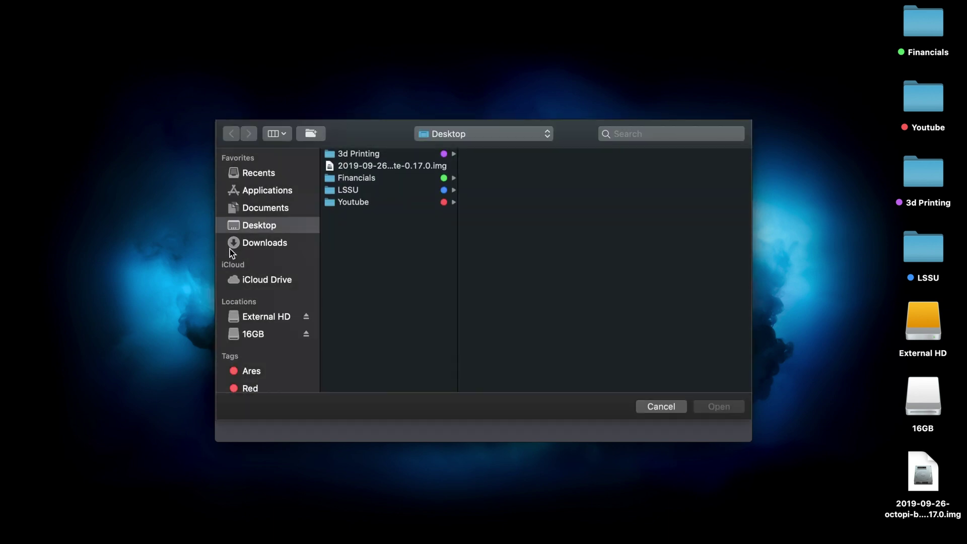
left_click(370, 167)
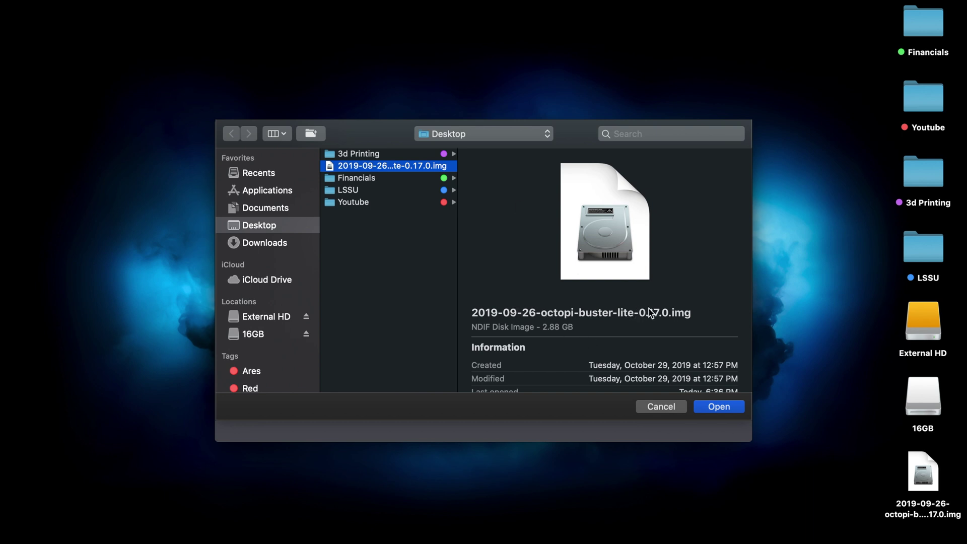
left_click(730, 407)
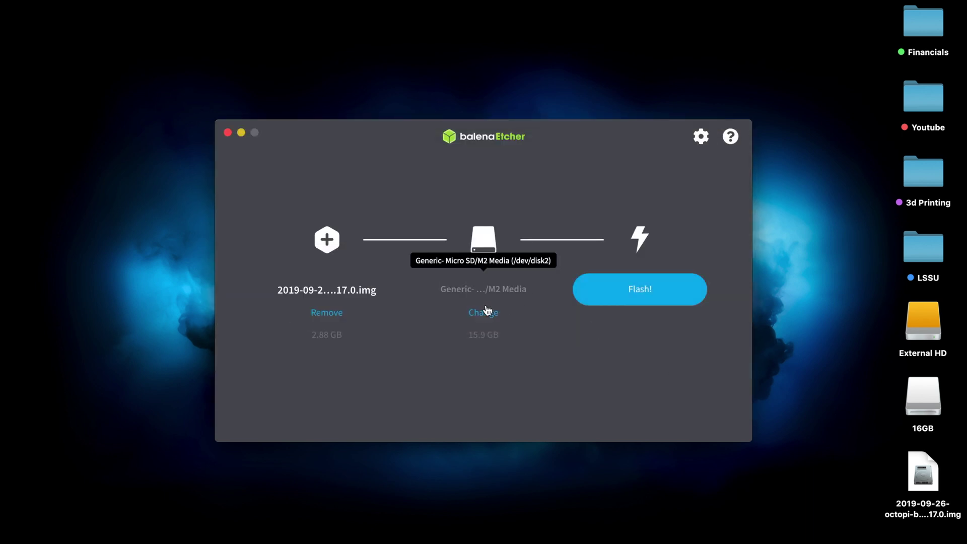
Flash the image to the 15.9 GB Generic Micro SD/M2 Media drive, authorizing with the account password, and close Etcher when done
left_click(483, 313)
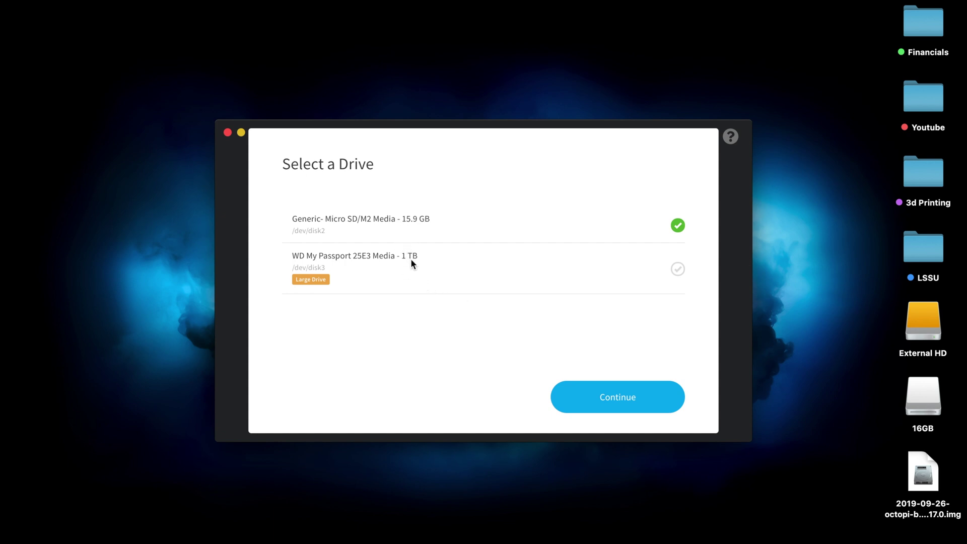
left_click(595, 404)
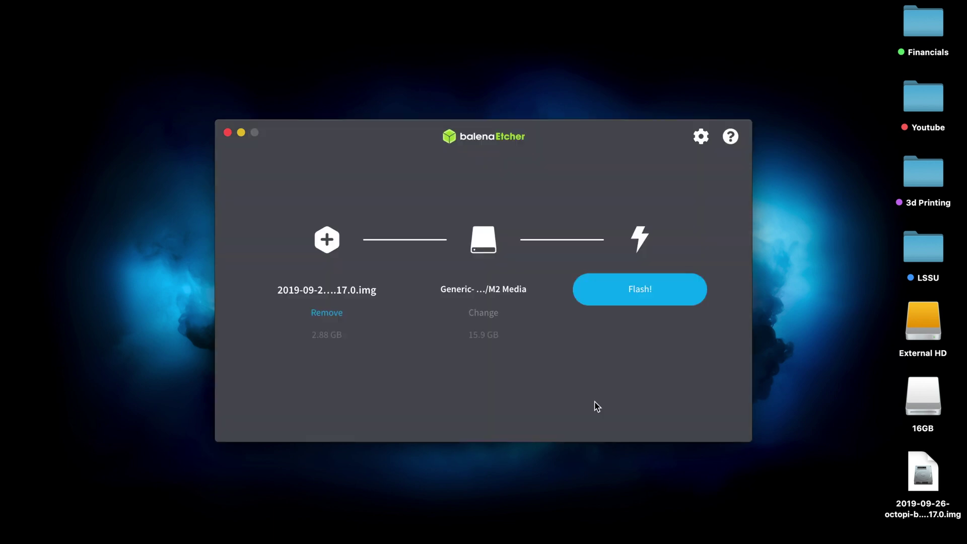
left_click(646, 296)
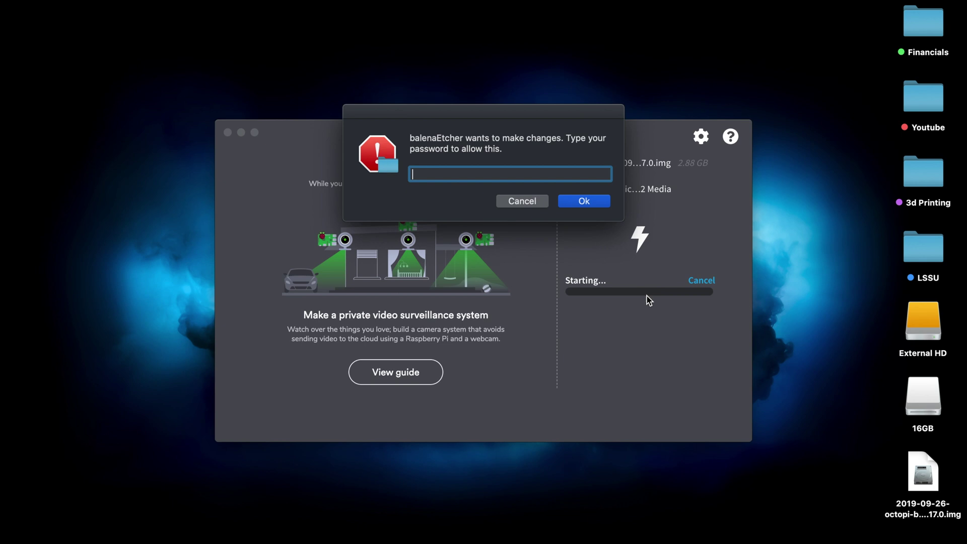
type("**********")
key("Return")
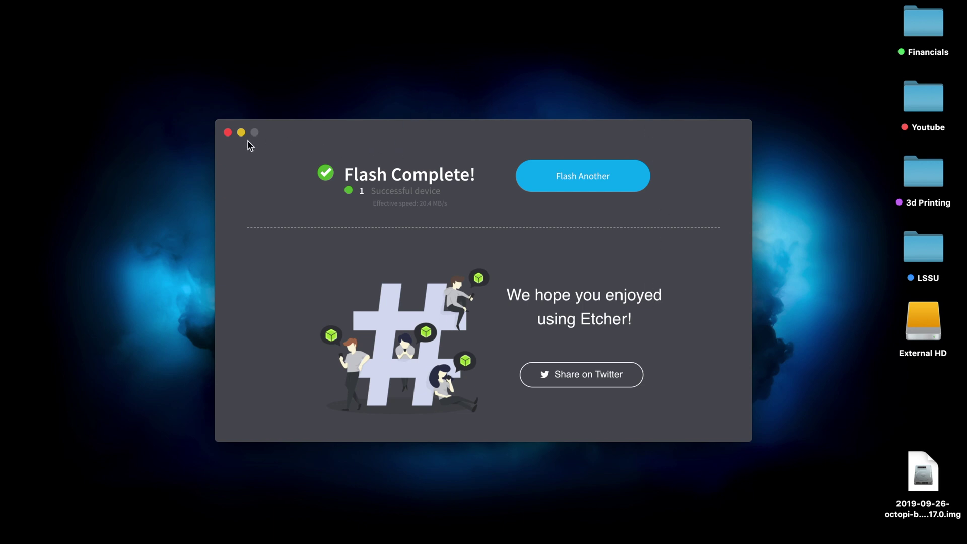
left_click(229, 132)
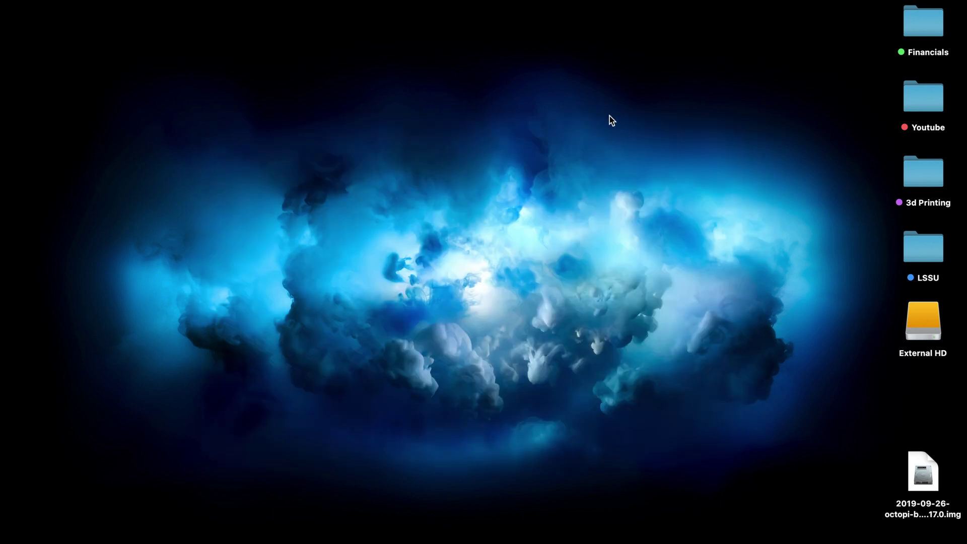
Open the boot drive from the desktop and enlarge its window to show more files
key("f")
left_click(831, 422)
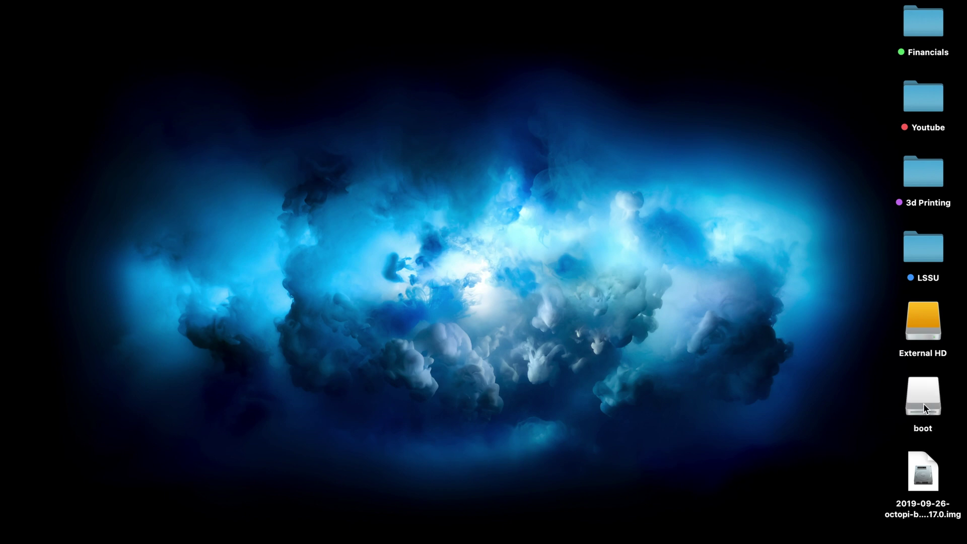
double_click(923, 406)
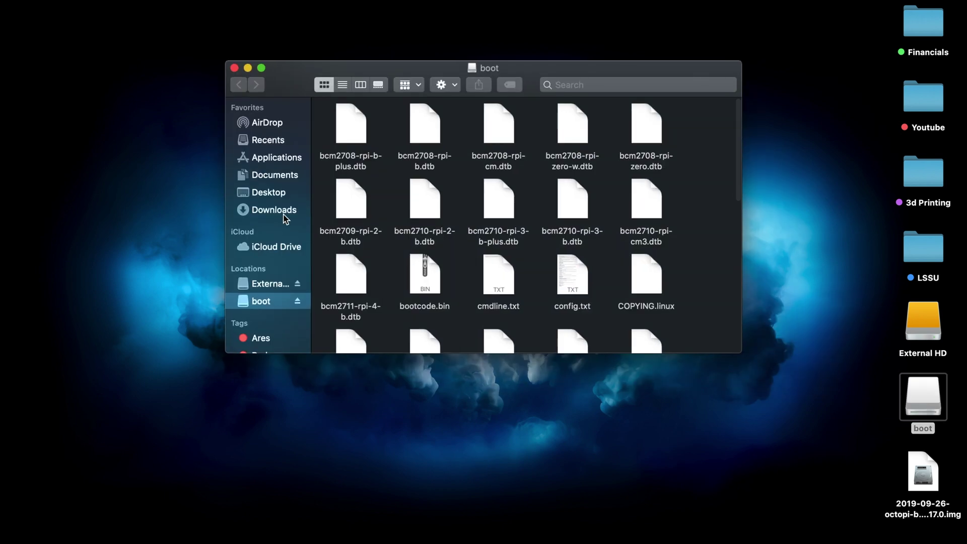
left_click_drag(345, 74, 215, 8)
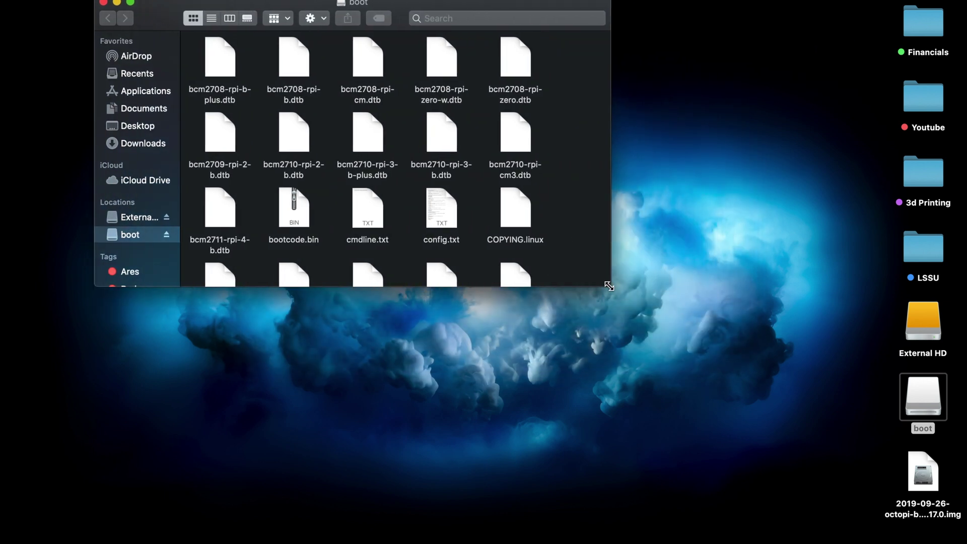
left_click_drag(609, 286, 875, 466)
Open octopi-wpa-supplicant.txt from the boot drive in Atom
scroll(335, 269, "down", 5)
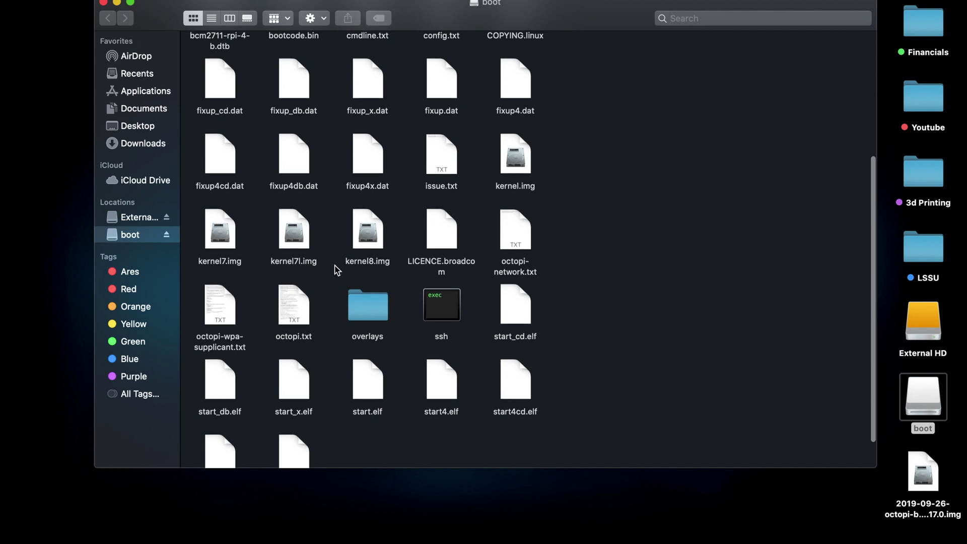
scroll(319, 154, "up", 3)
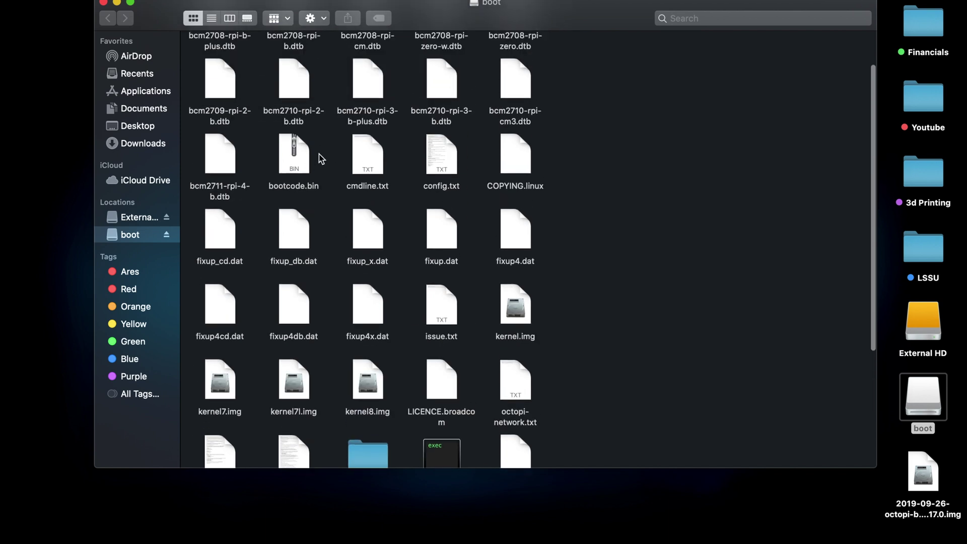
scroll(318, 154, "down", 5)
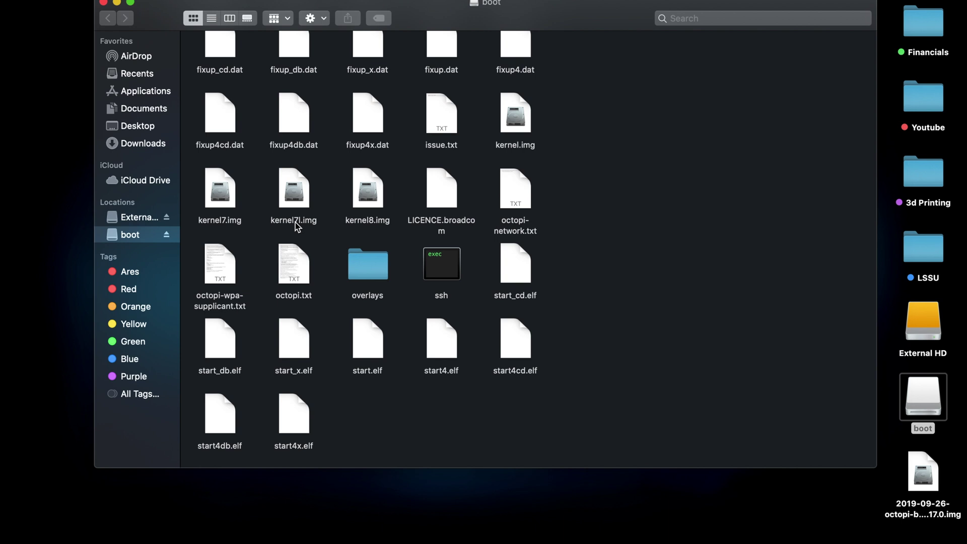
left_click(215, 272)
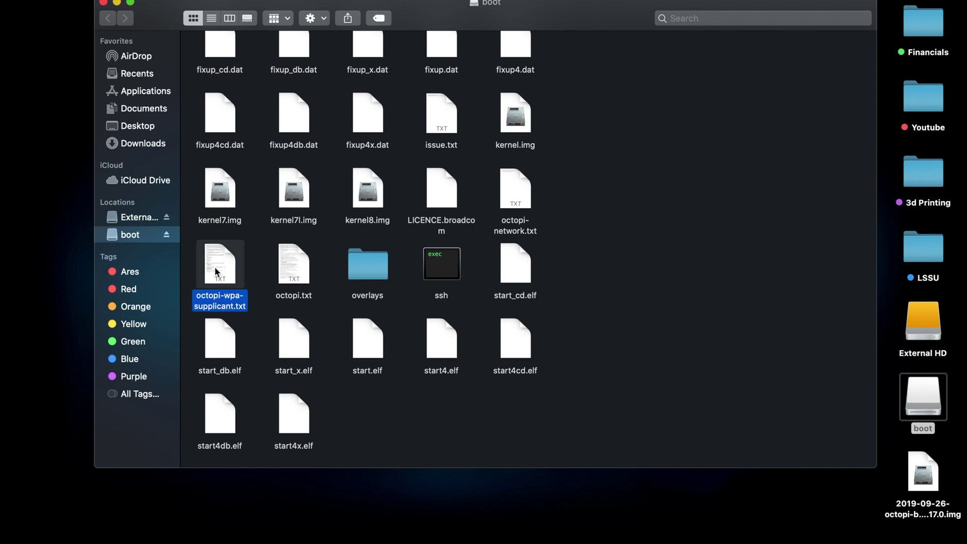
right_click(215, 272)
mouse_move(293, 277)
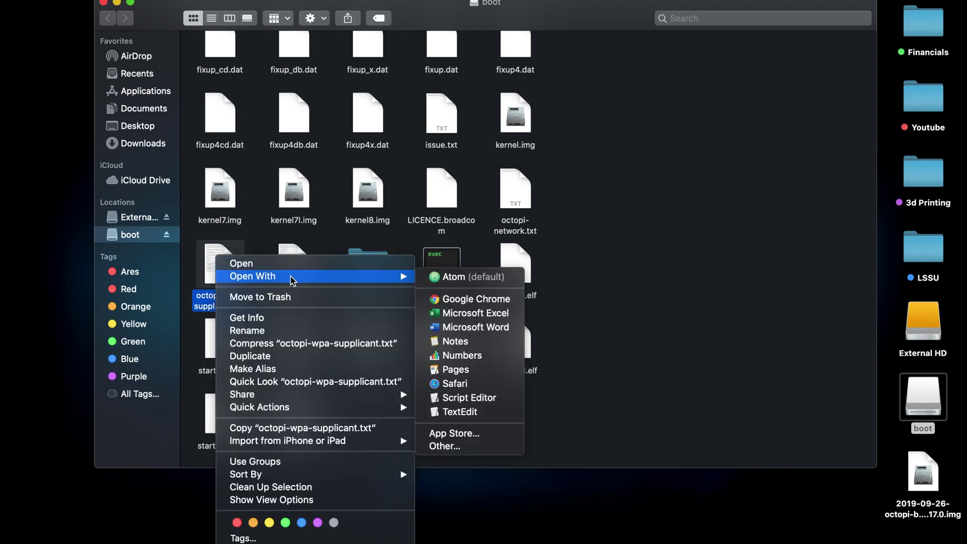
left_click(432, 277)
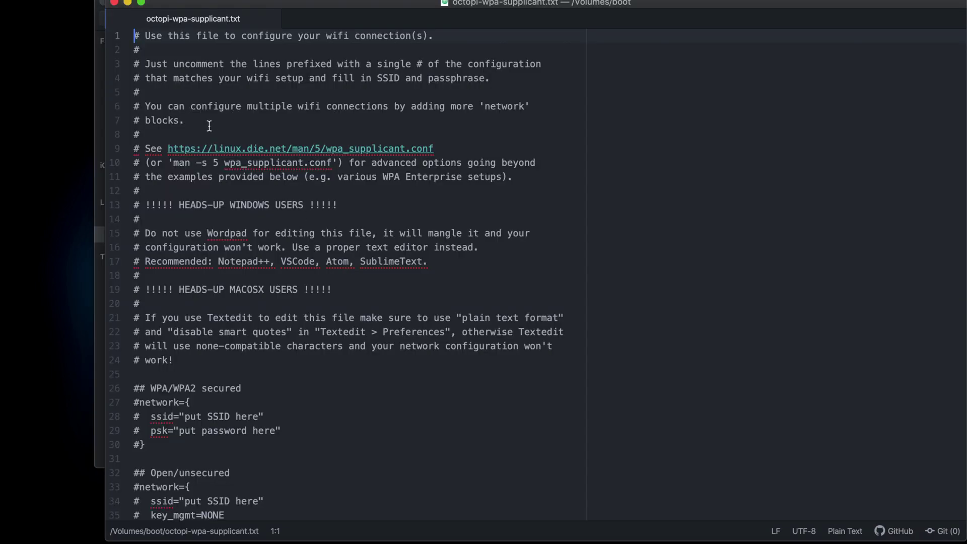
Replace the placeholder ssid in the WPA/WPA2 secured network block with "YOUR WIFI NAME"
scroll(207, 128, "down", 3)
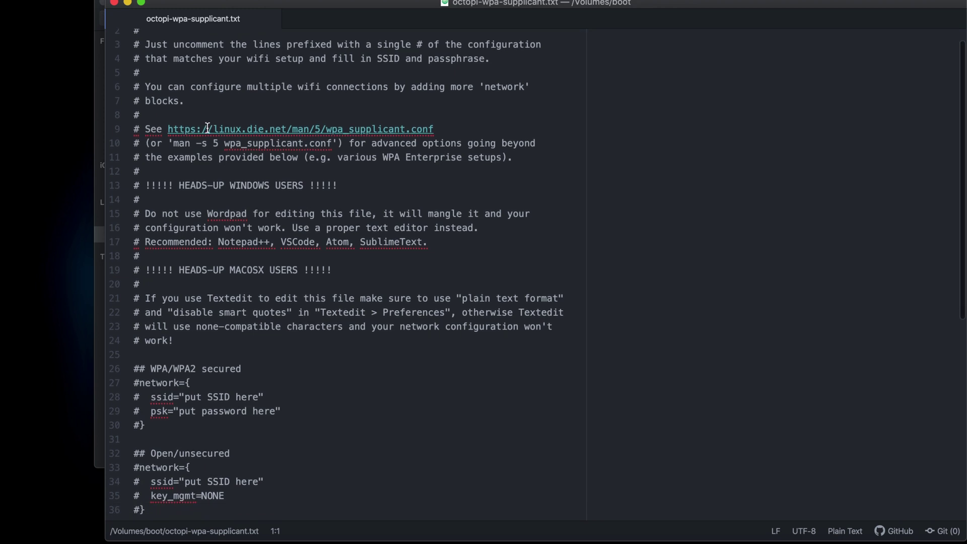
scroll(207, 127, "down", 8)
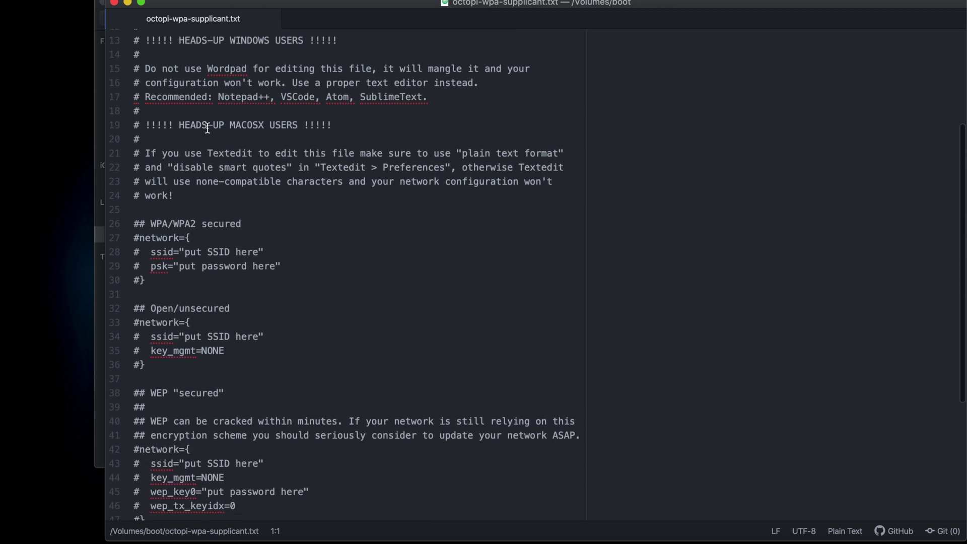
scroll(207, 127, "down", 3)
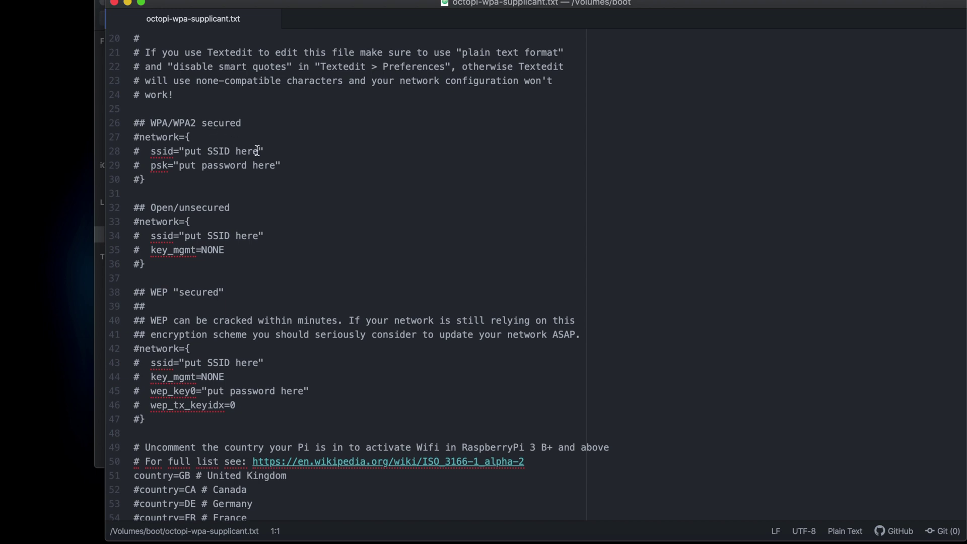
left_click_drag(257, 151, 187, 156)
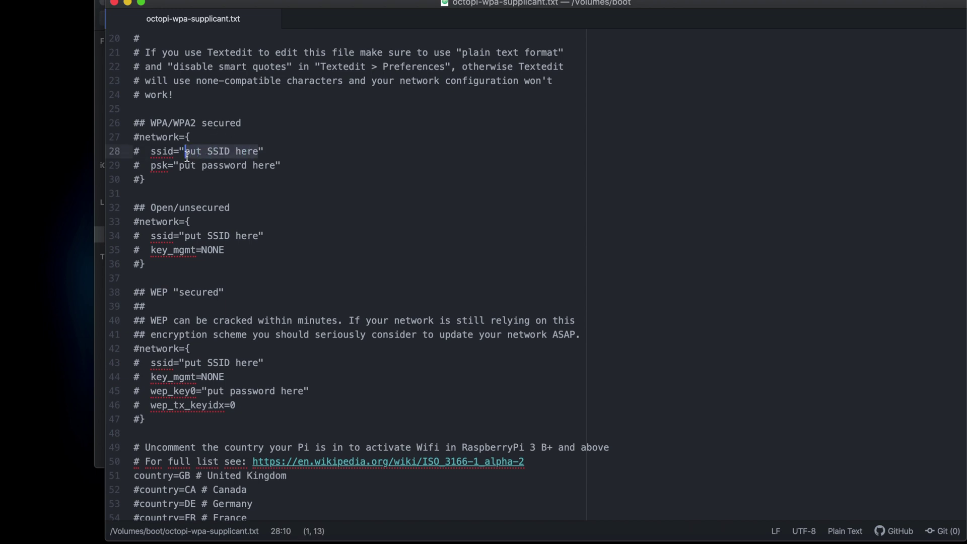
type("YOUR ")
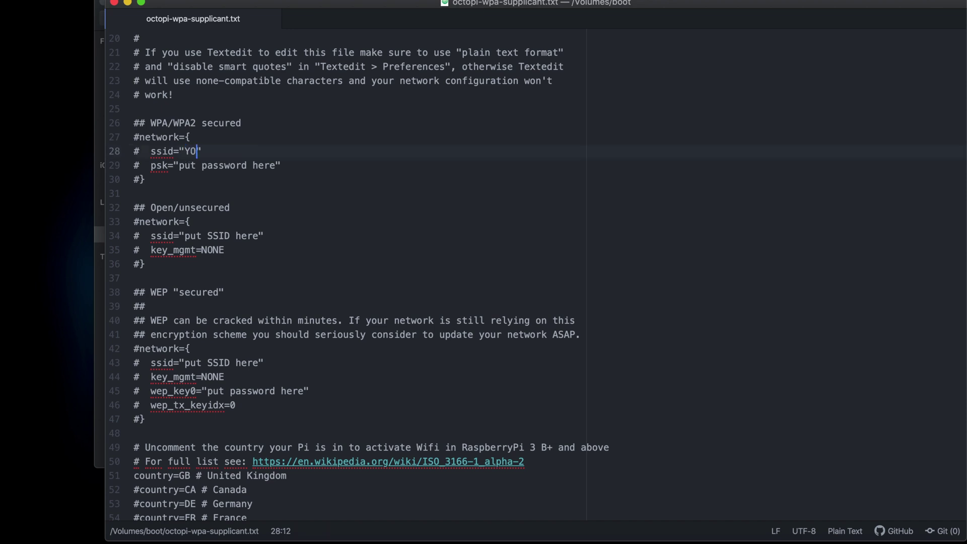
type("WIFI NAME")
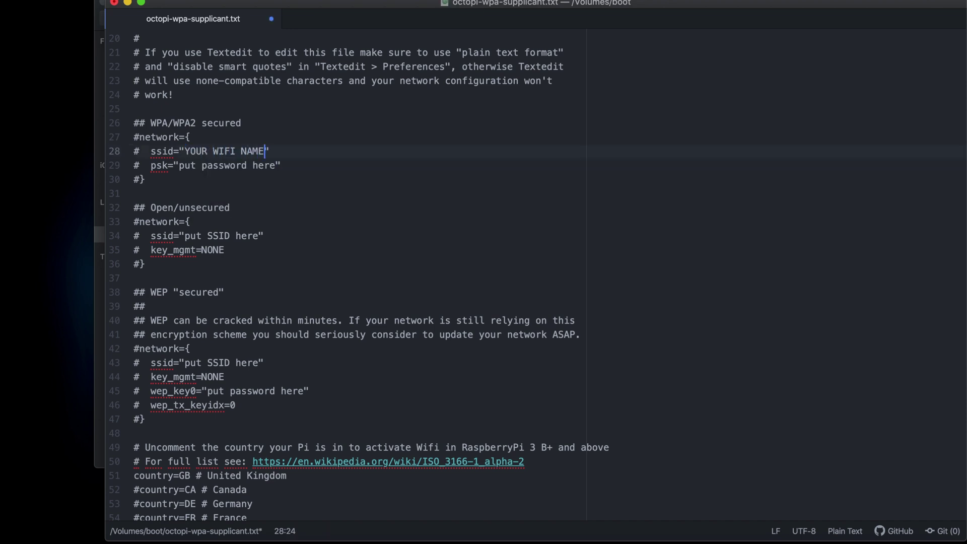
Replace the placeholder psk in the WPA/WPA2 secured network block with the Wi-Fi password
left_click_drag(276, 170, 179, 169)
type("YOUR ")
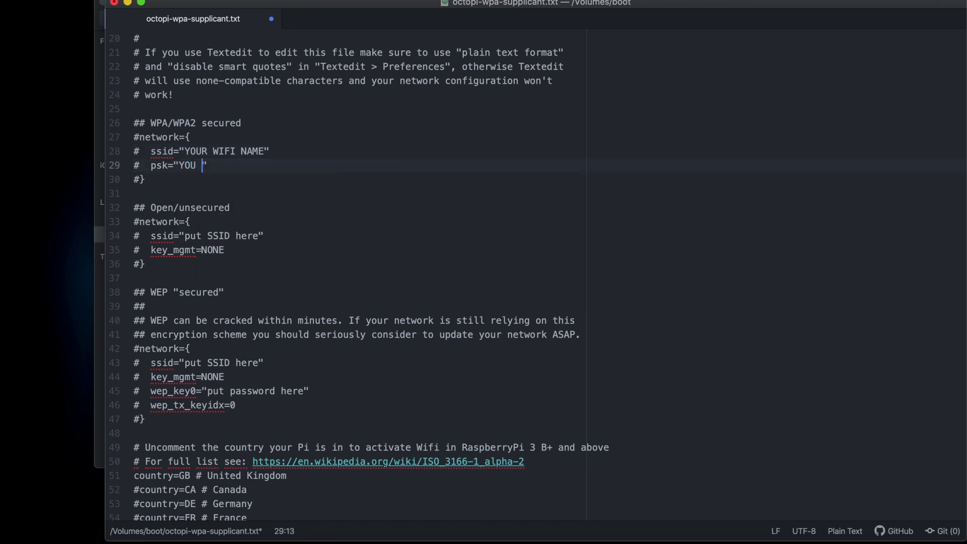
type("WIFI PASSWO")
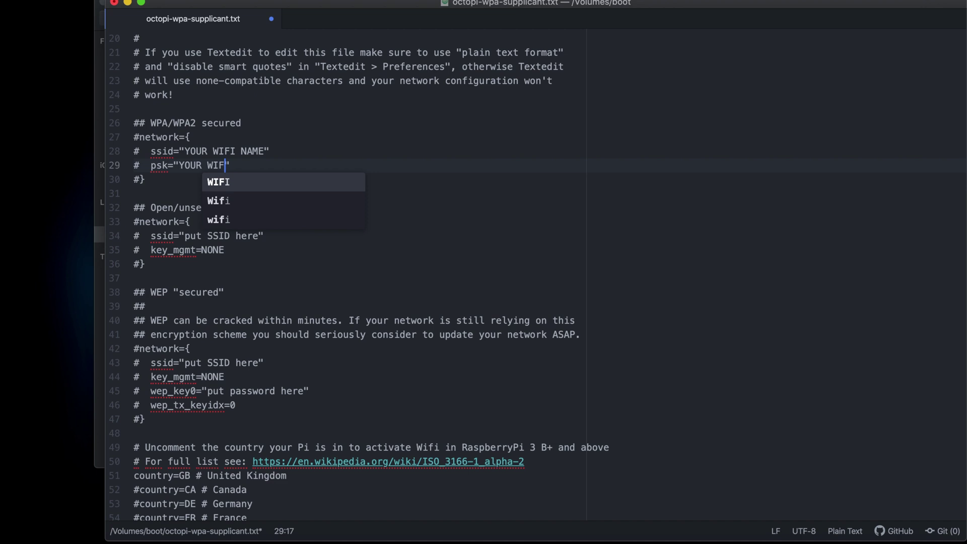
type("RD")
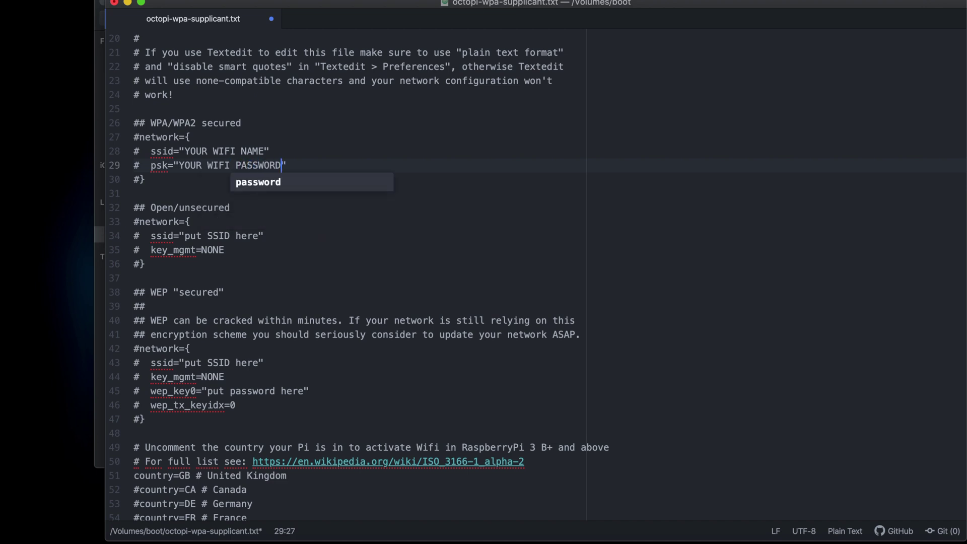
Uncomment all four lines of the WPA/WPA2 secured network block, from network={ through the closing brace
left_click(139, 152)
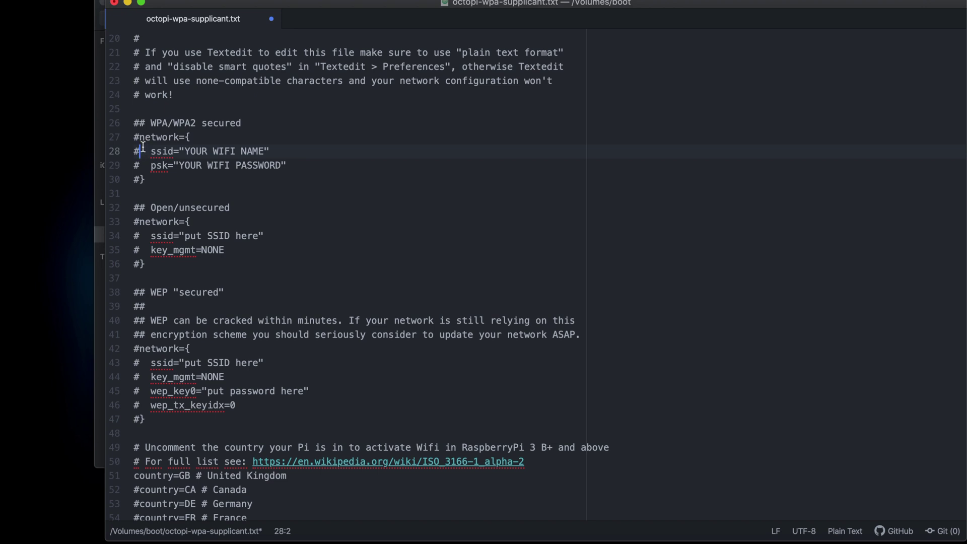
left_click(139, 137)
key("BackSpace")
key("Down")
key("Delete")
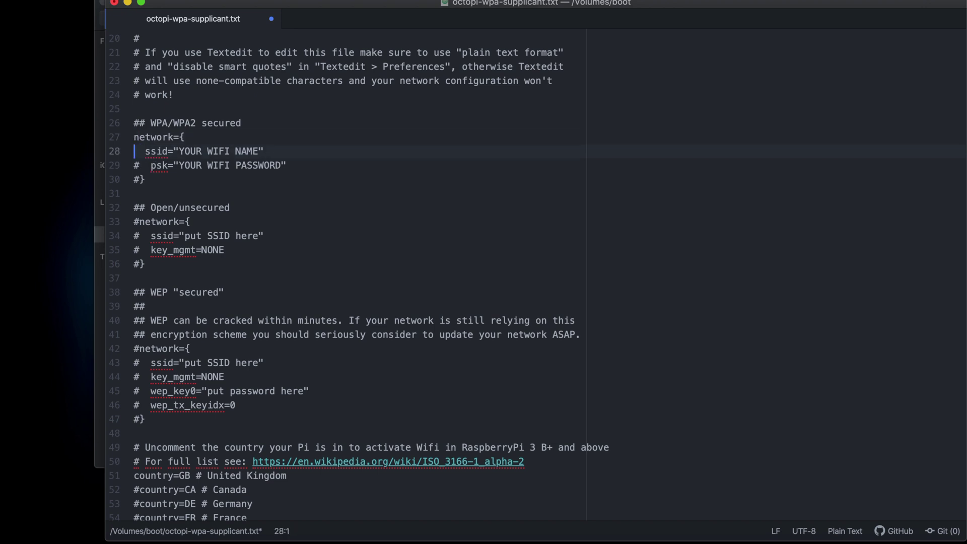
key("BackSpace")
key("Down")
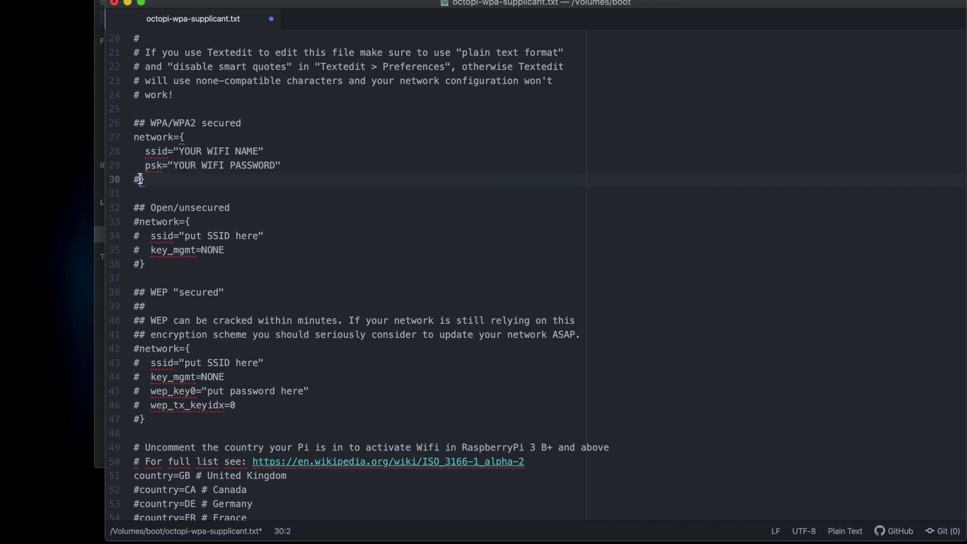
key("Delete")
Make US the active Wi-Fi country by uncommenting the country=US line and commenting out the country=GB line
scroll(159, 156, "down", 4)
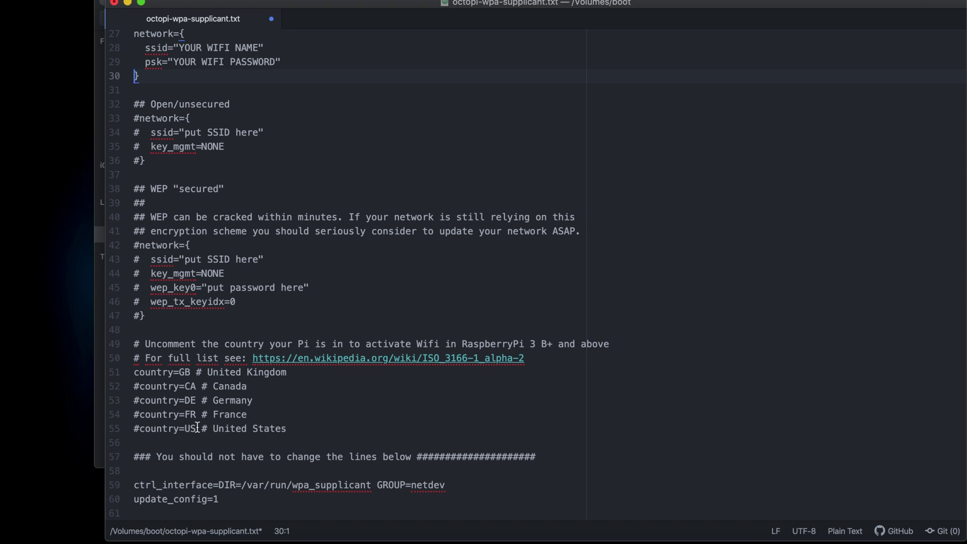
left_click_drag(285, 429, 167, 428)
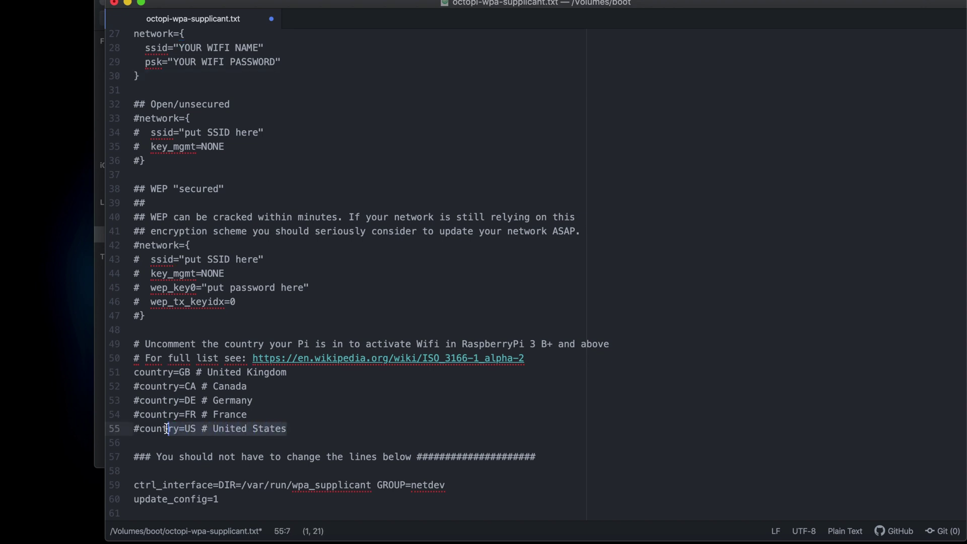
left_click(152, 427)
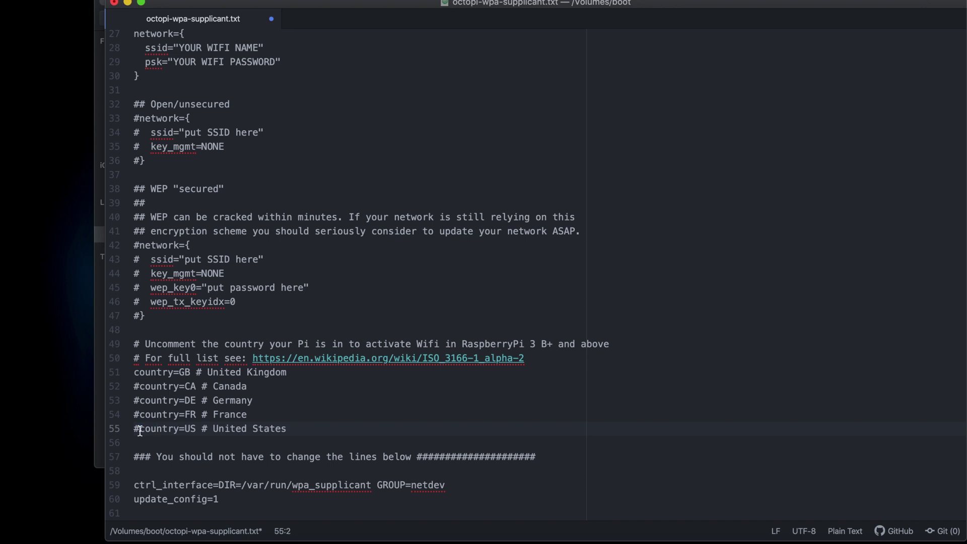
key("BackSpace")
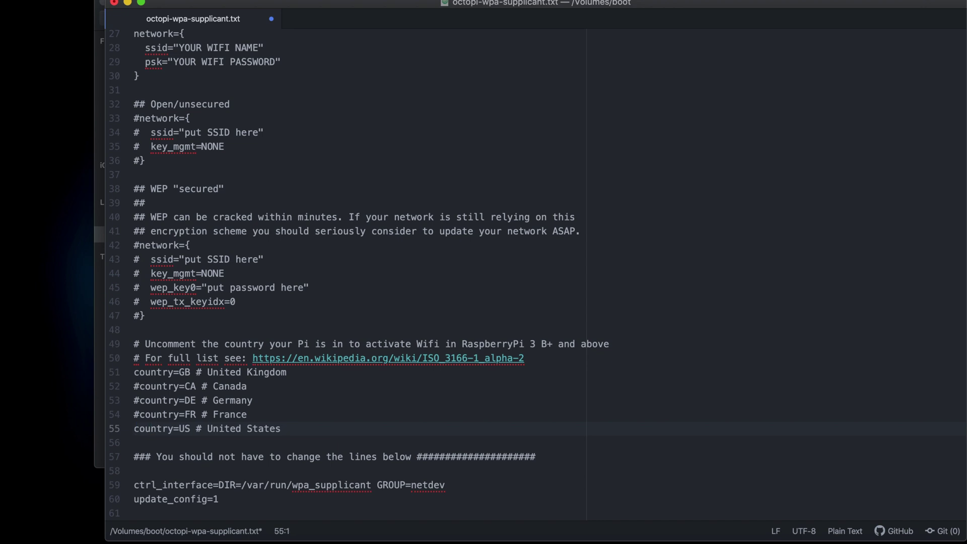
left_click(134, 373)
type("#")
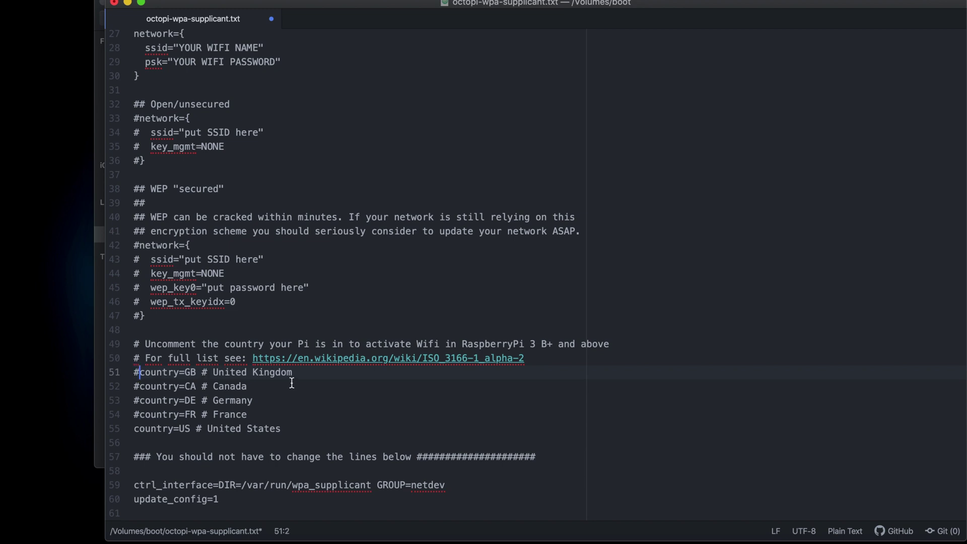
left_click_drag(294, 373, 127, 367)
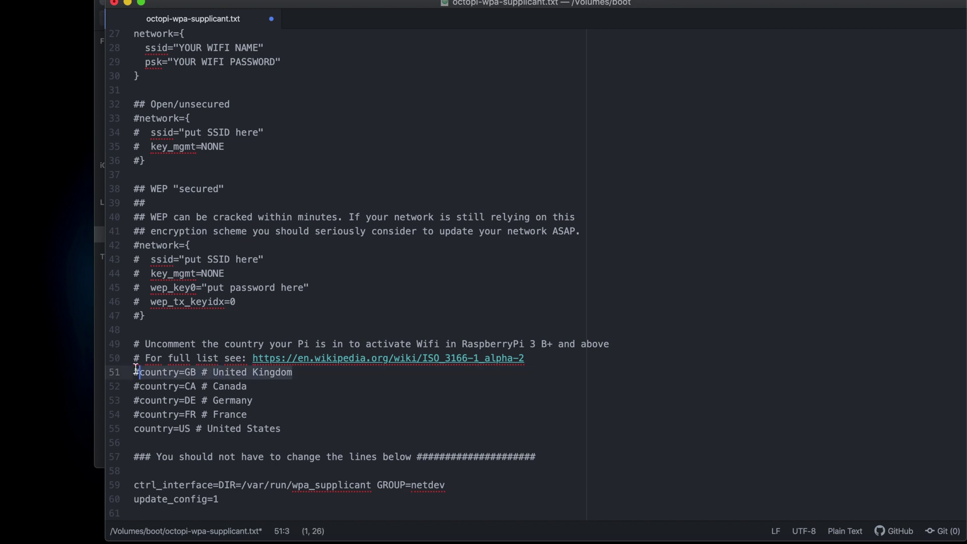
left_click(302, 404)
left_click_drag(287, 430, 129, 427)
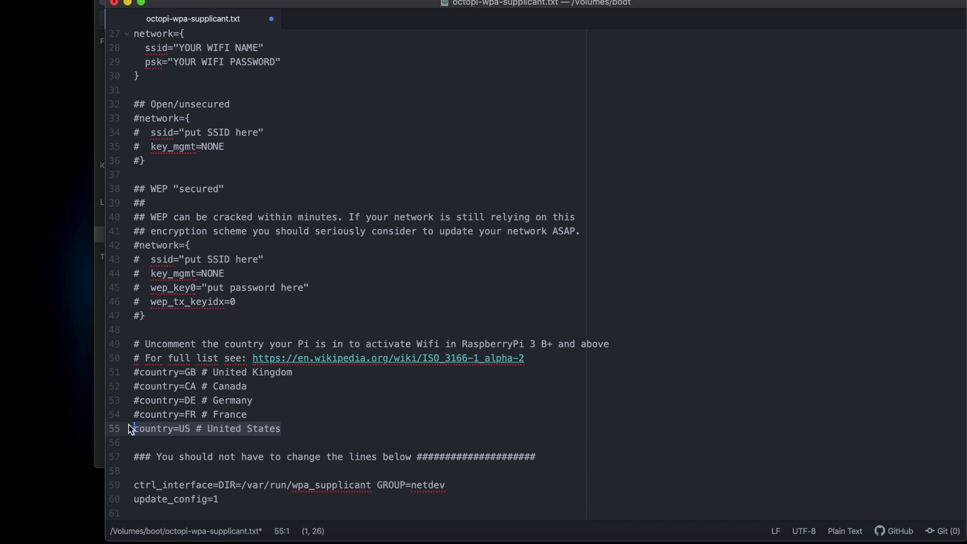
left_click(334, 412)
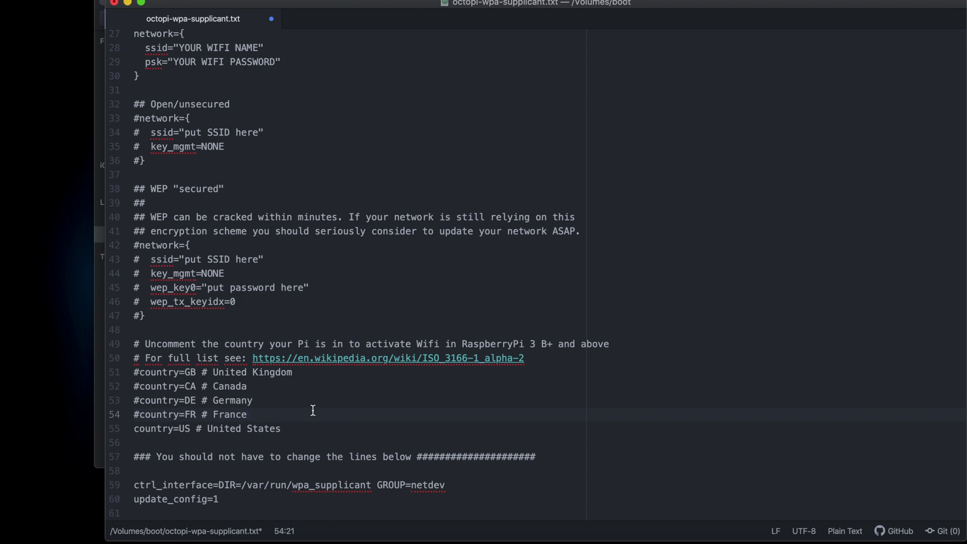
scroll(260, 184, "up", 5)
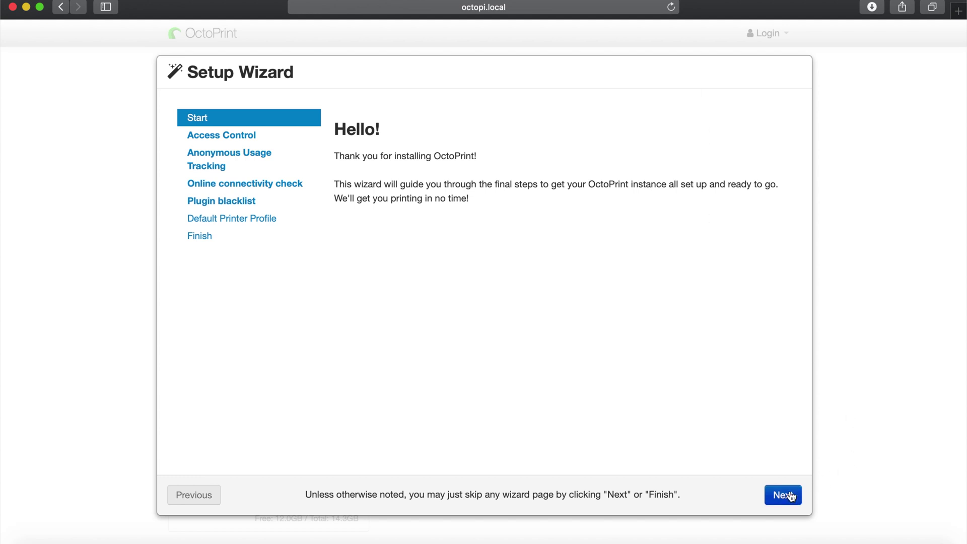
Start the OctoPrint Setup Wizard at octopi.local and enter Modified3d as the administrator username under Access Control
left_click(769, 497)
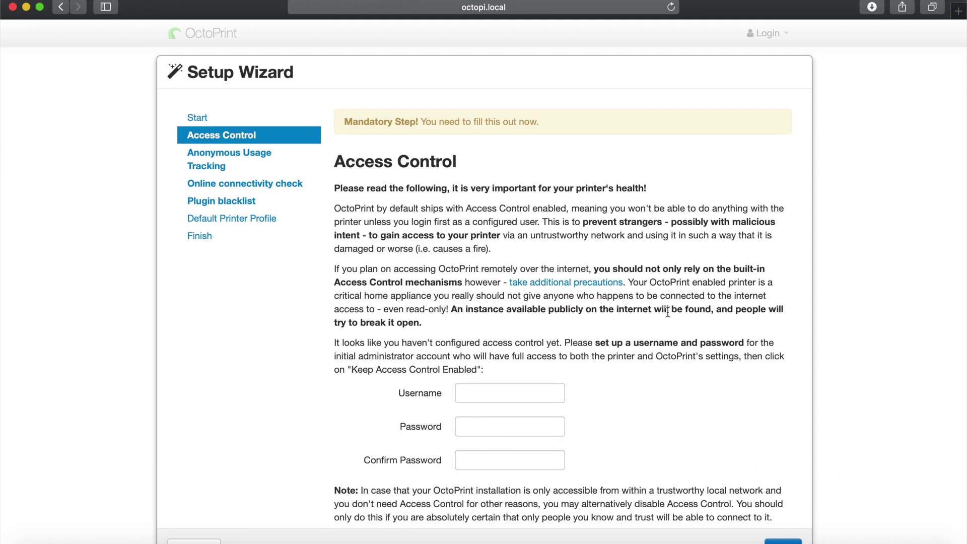
scroll(629, 291, "down", 3)
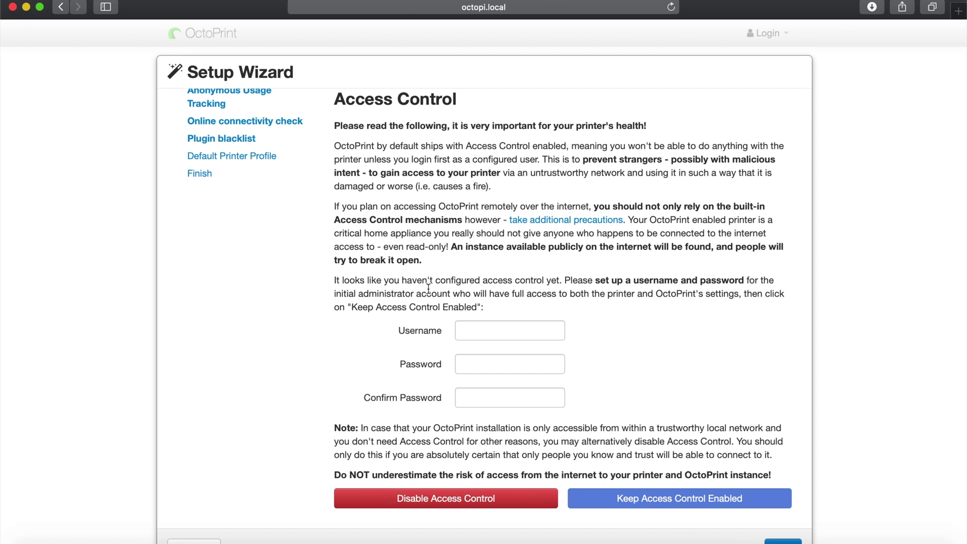
left_click(478, 330)
type("Modified3d")
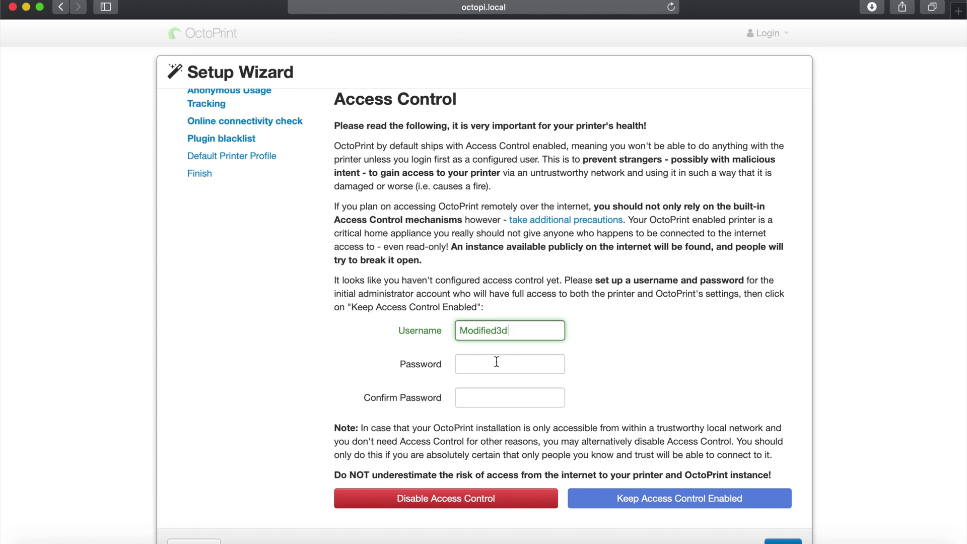
Enter and confirm the administrator password with access control kept enabled, and save it in iCloud Keychain
left_click(496, 361)
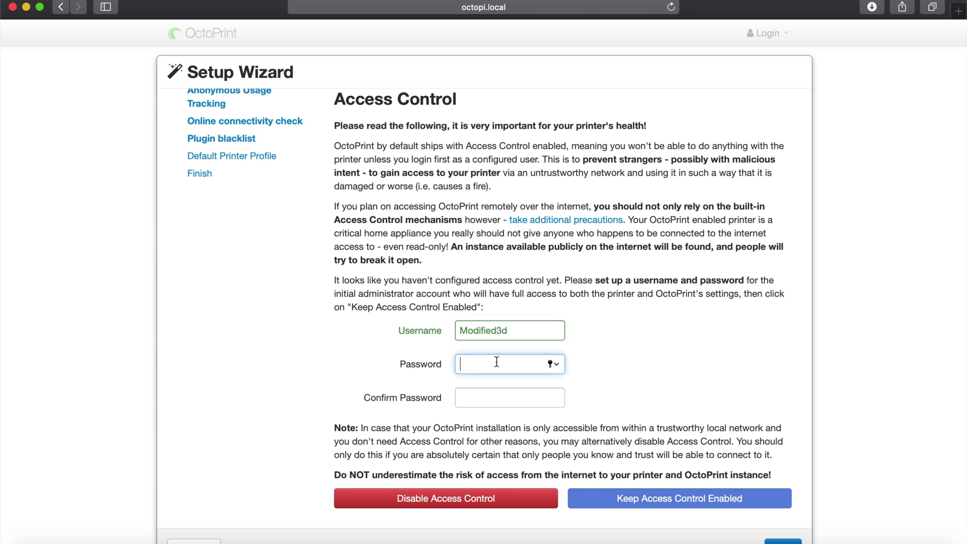
type("*")
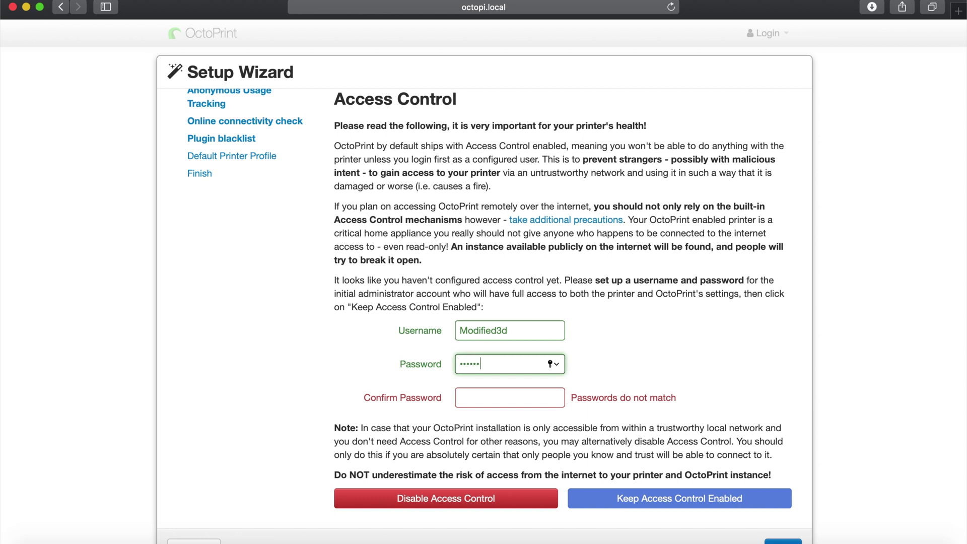
left_click(495, 401)
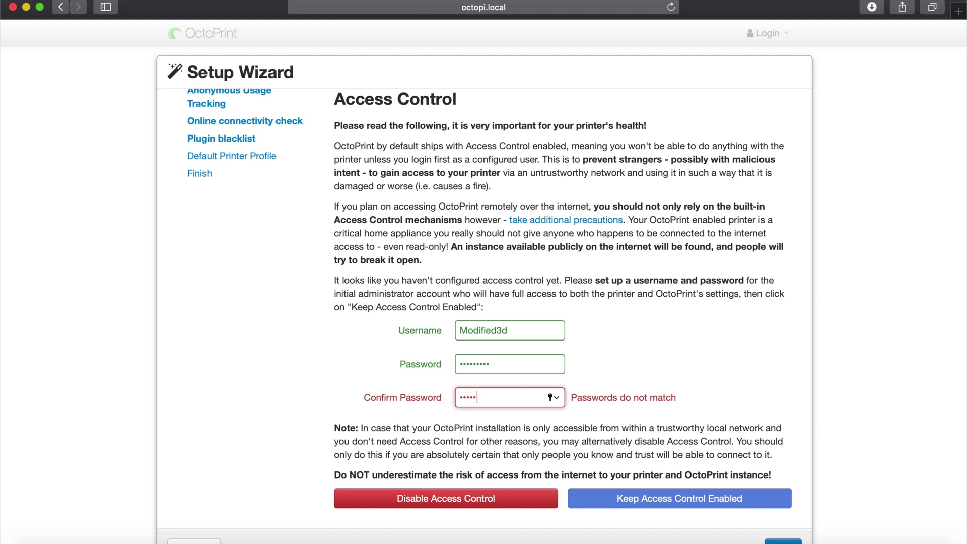
type("*********")
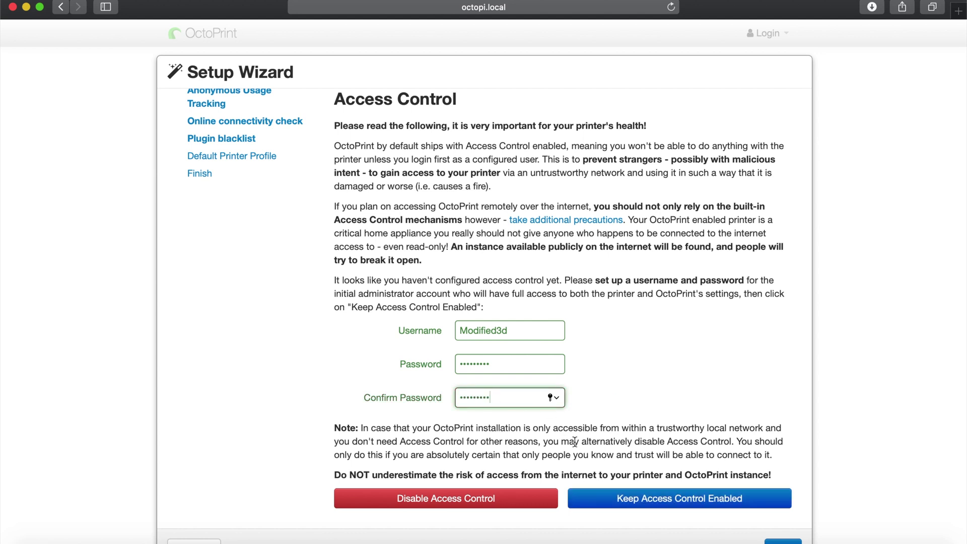
left_click(620, 497)
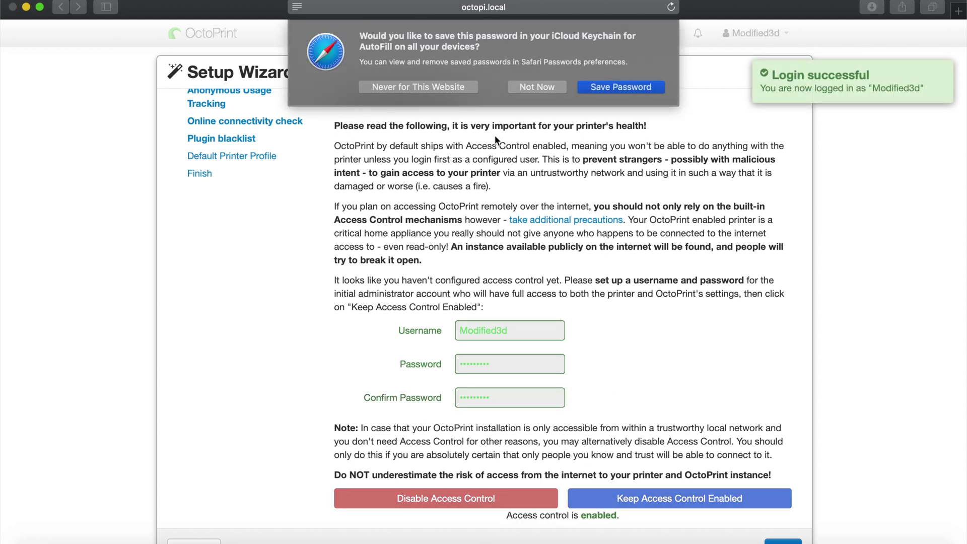
left_click(608, 84)
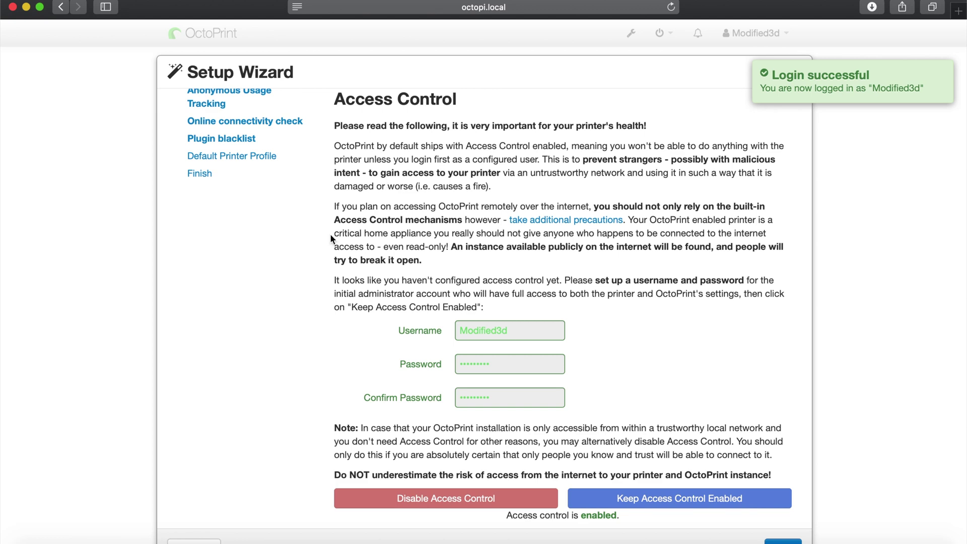
scroll(331, 234, "down", 1)
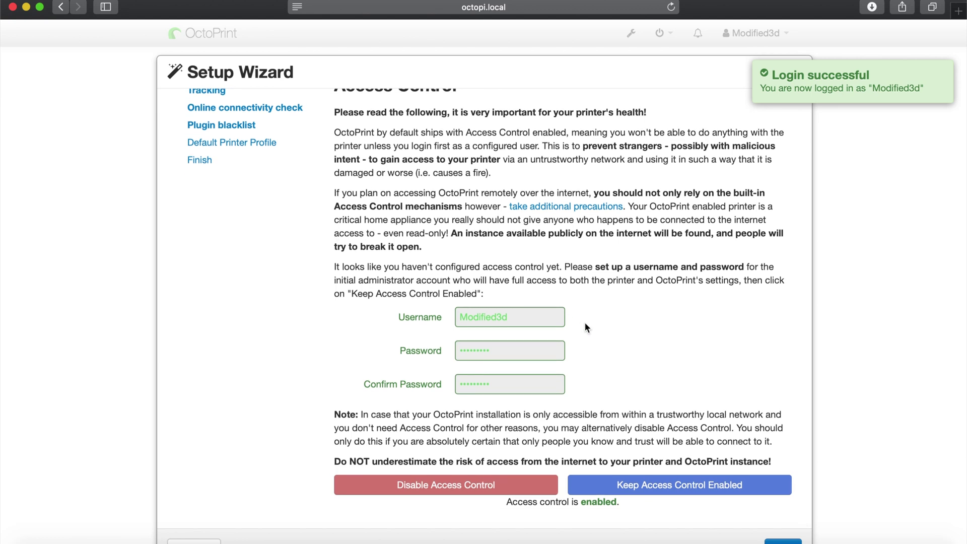
left_click(780, 541)
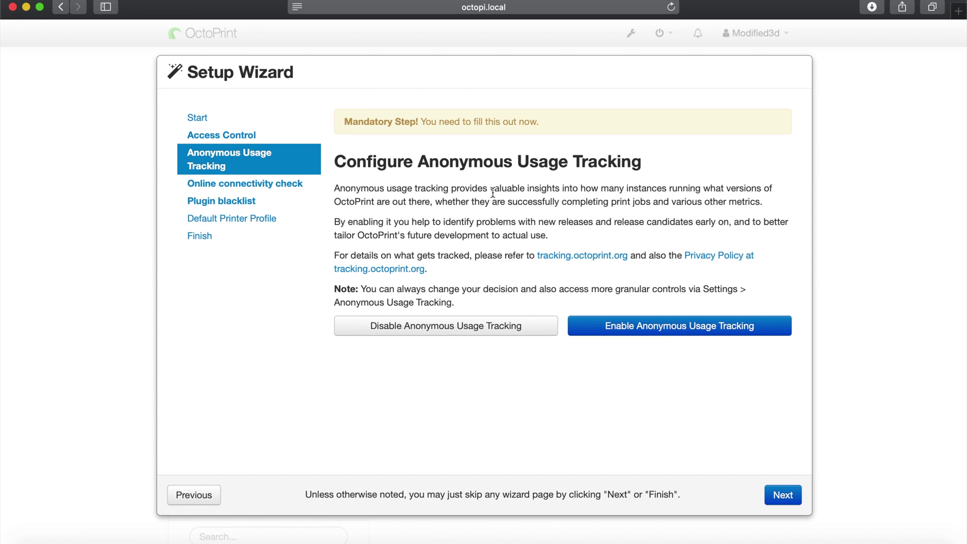
Enable anonymous usage tracking and the online connectivity check, keeping the preset connectivity values
left_click(587, 327)
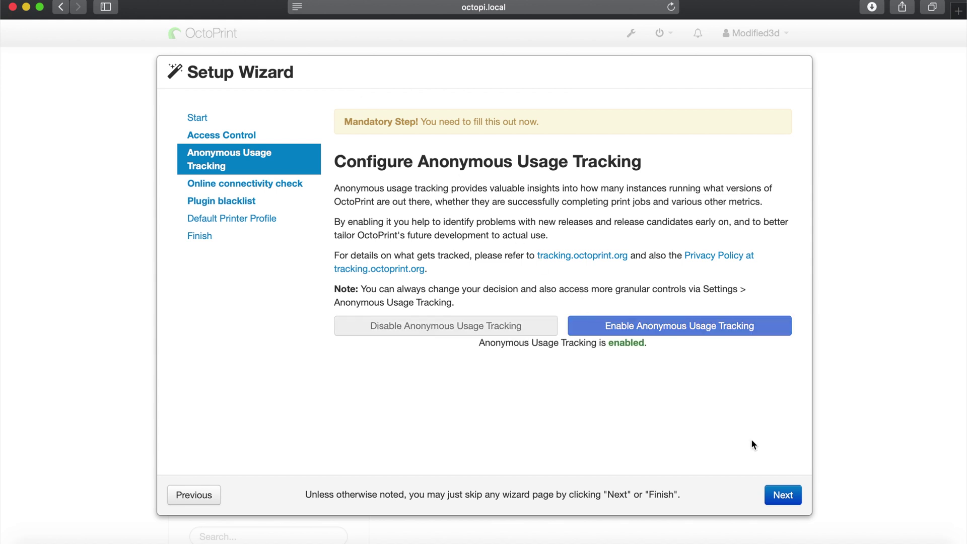
left_click(782, 497)
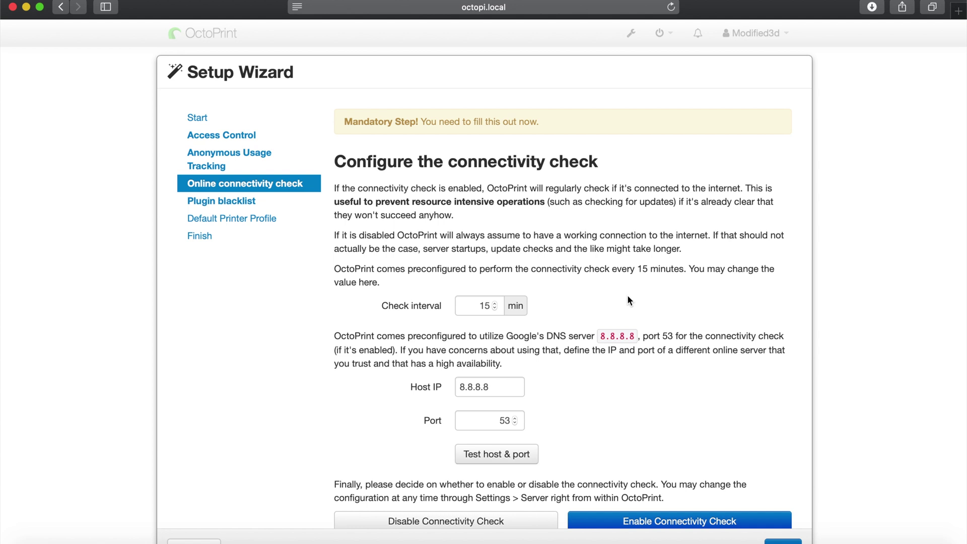
scroll(446, 210, "down", 2)
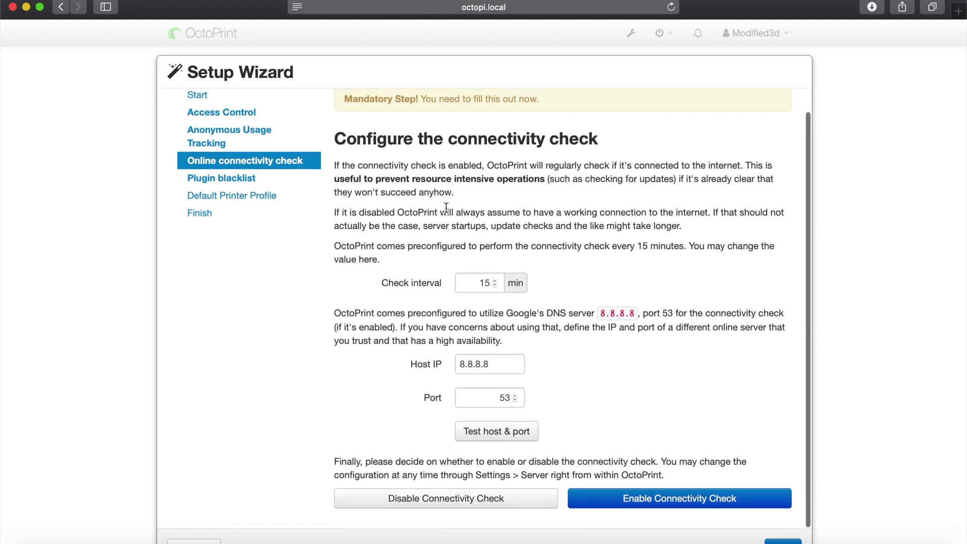
left_click(621, 505)
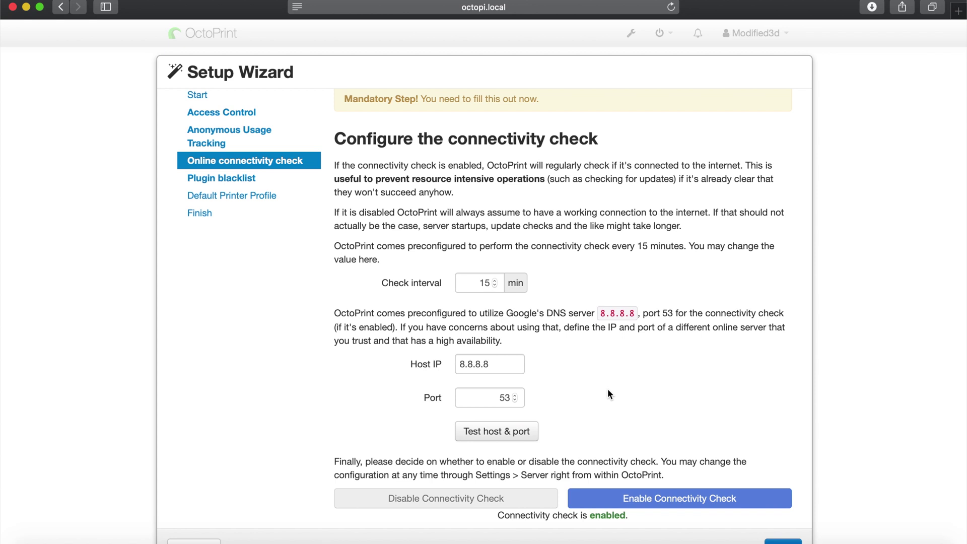
left_click(782, 541)
Enable plugin blacklist processing and continue to the default printer profile
left_click(644, 336)
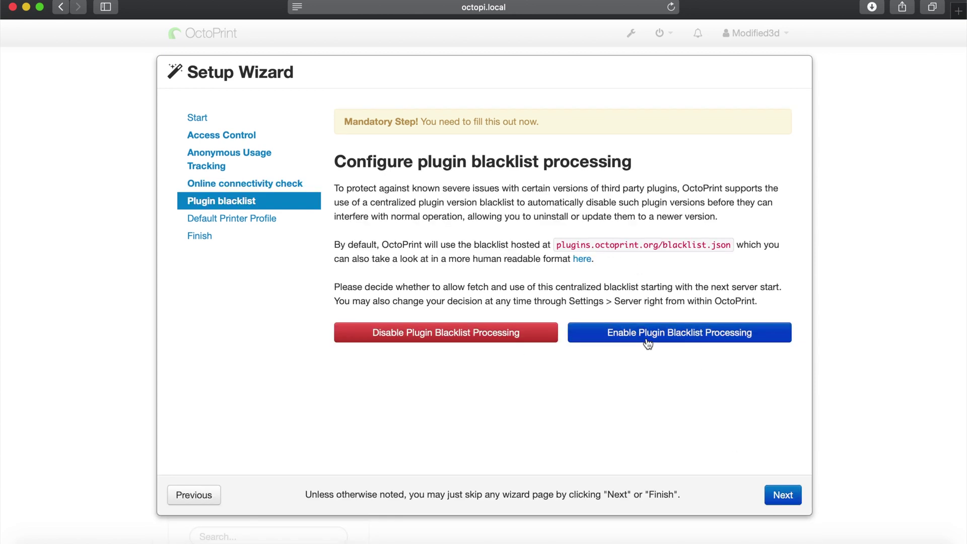
left_click(648, 343)
left_click(783, 495)
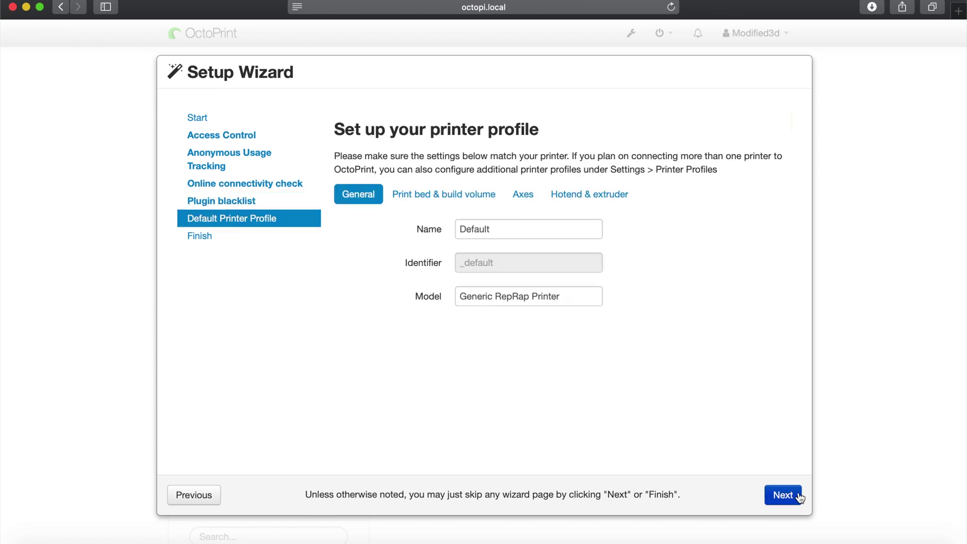
Set the default printer profile's name to Ares and its model to Creality Ender 5
double_click(536, 229)
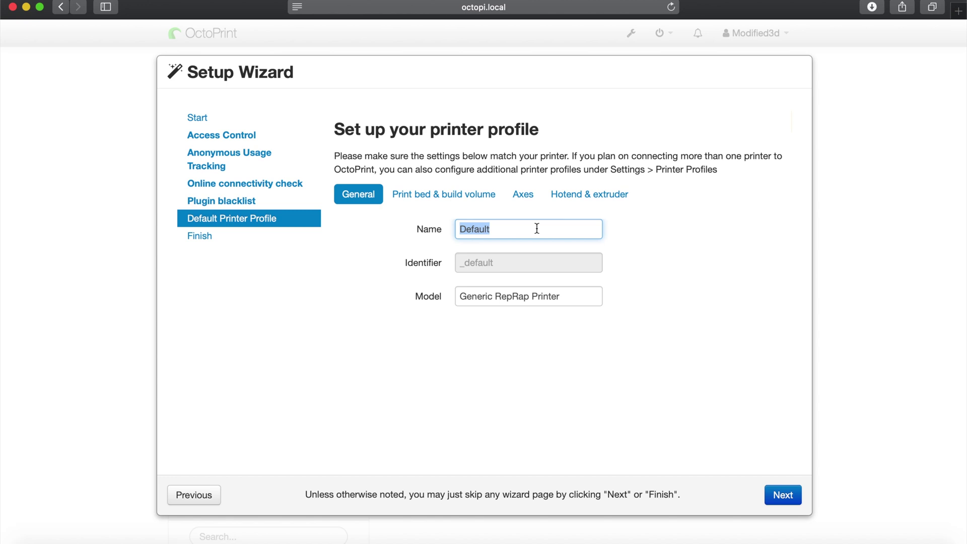
type("Ares")
left_click(496, 296)
triple_click(496, 298)
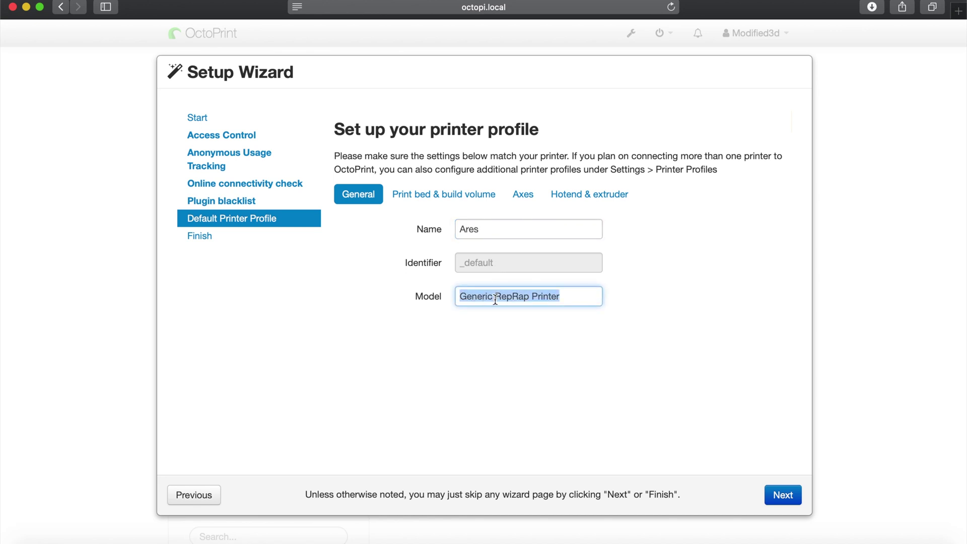
type("Creality Ender 5")
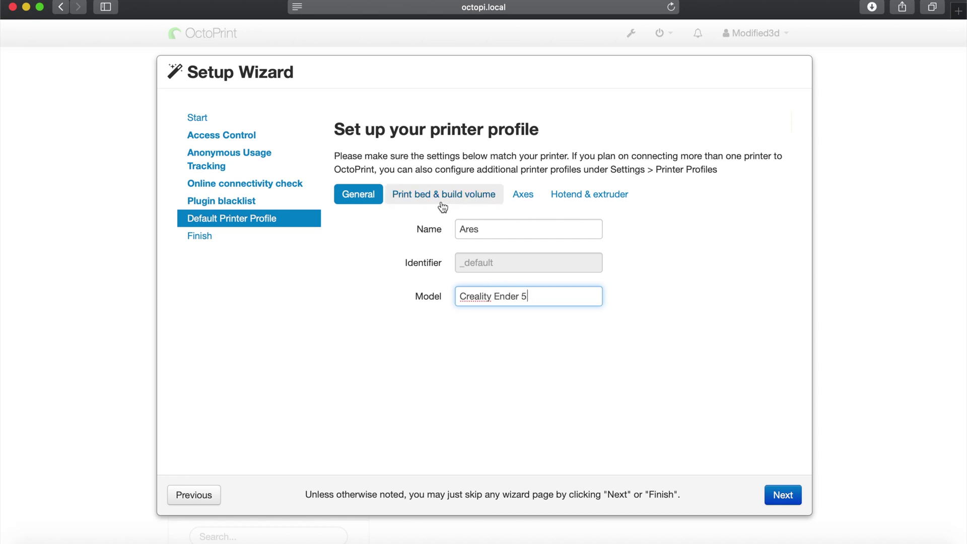
Set the printer profile's print volume to 220 mm width, 220 mm depth and 300 mm height, and continue the wizard
left_click(442, 205)
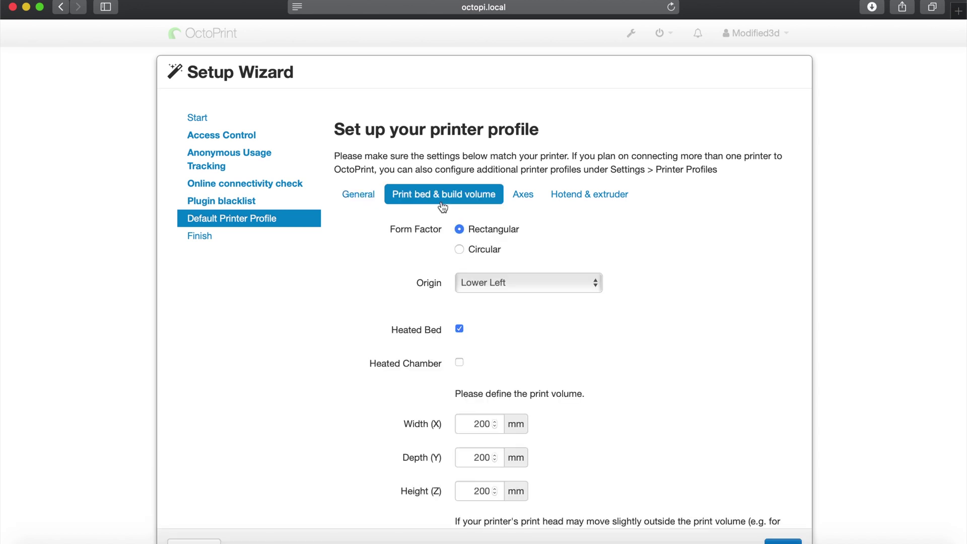
scroll(448, 272, "down", 4)
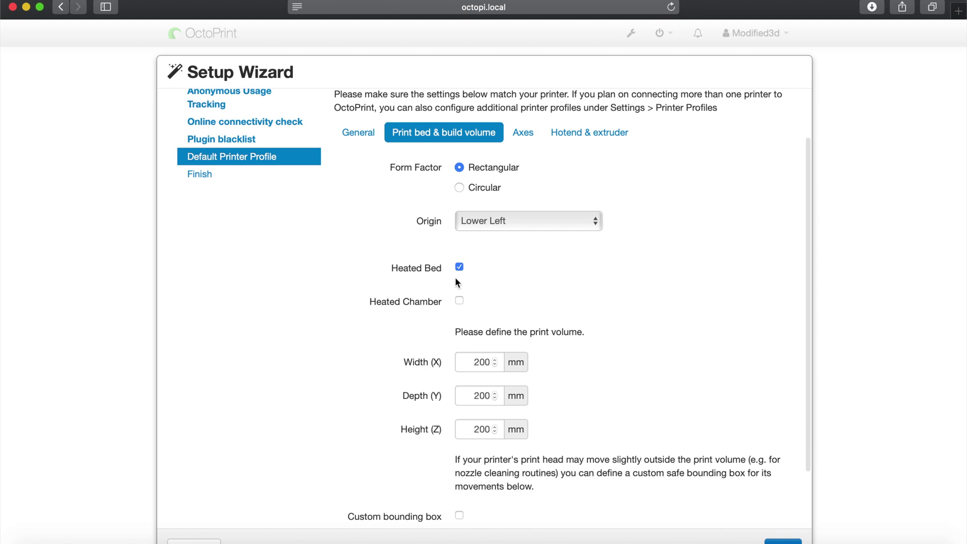
double_click(480, 300)
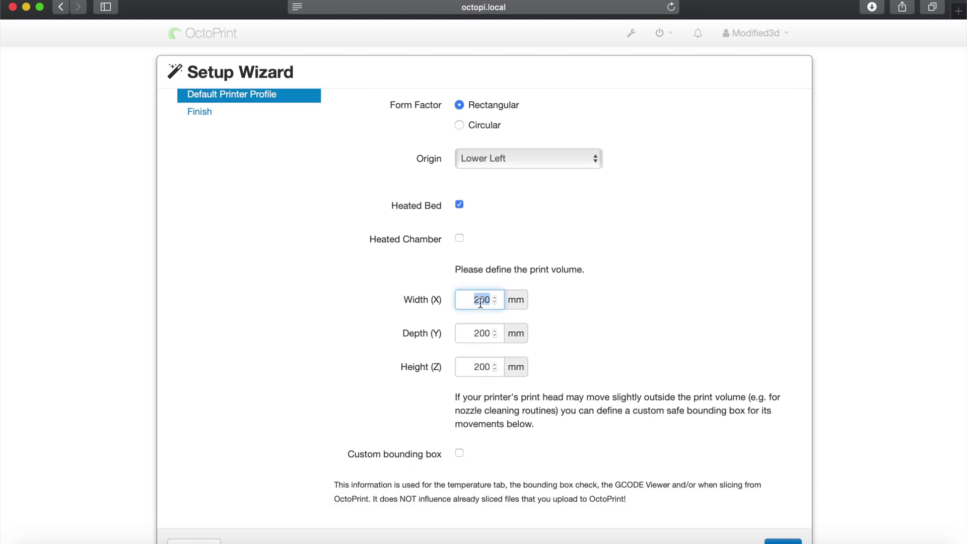
double_click(480, 334)
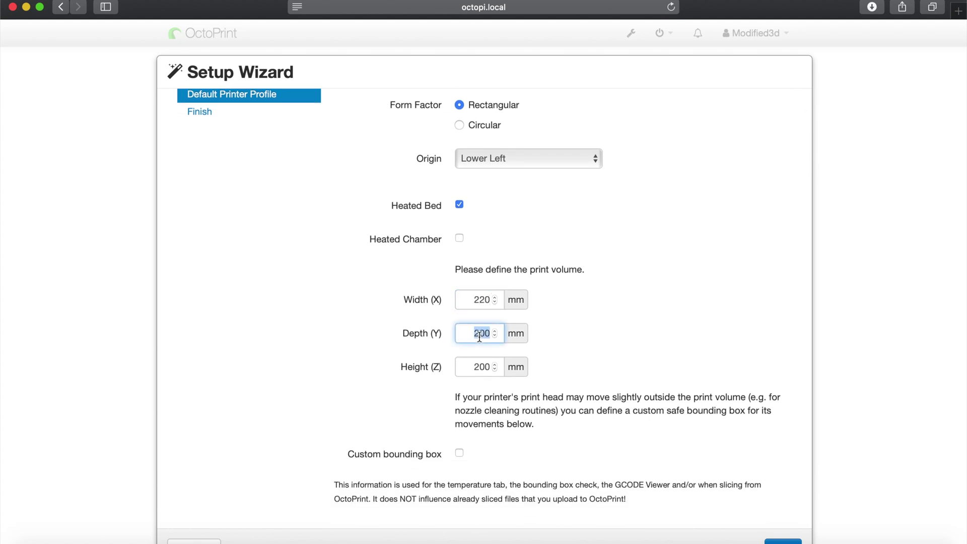
left_click(477, 370)
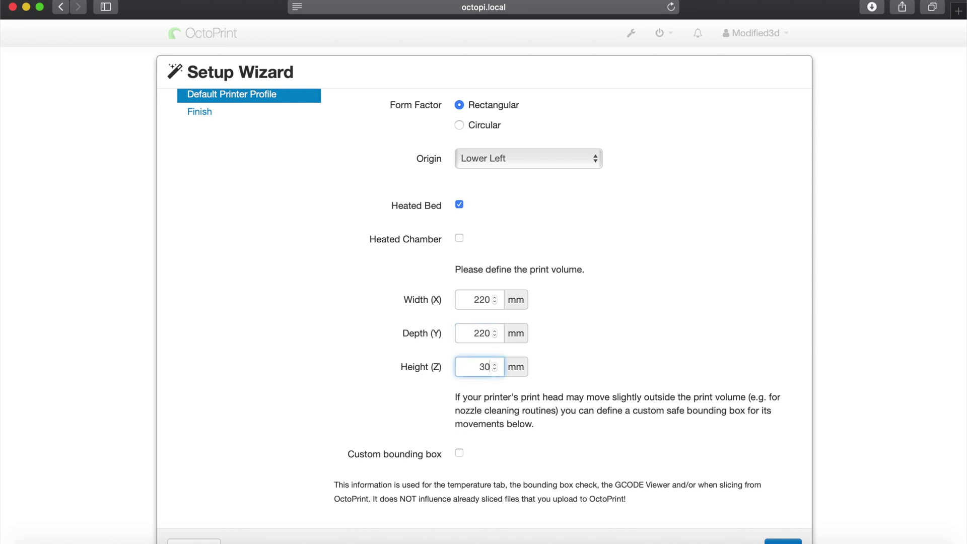
left_click(357, 371)
scroll(358, 371, "down", 1)
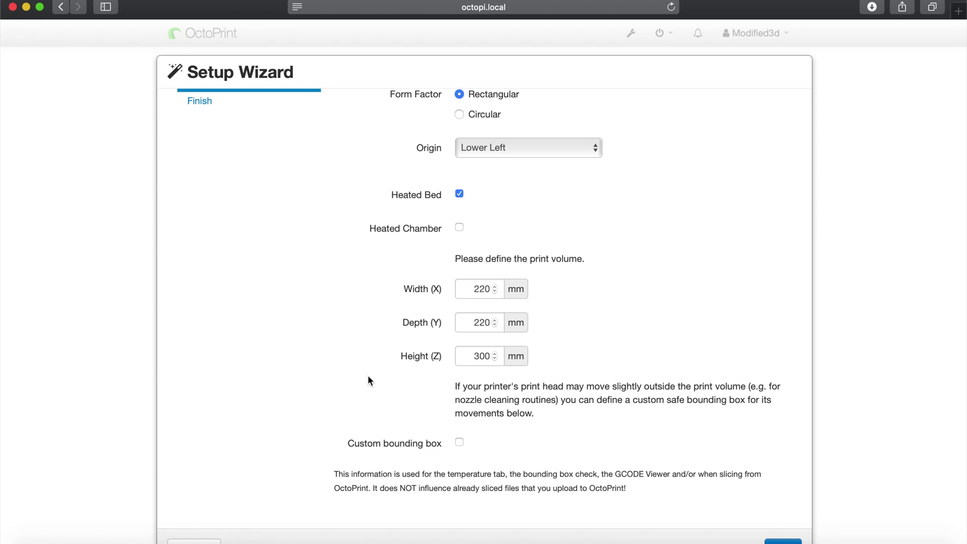
left_click(783, 541)
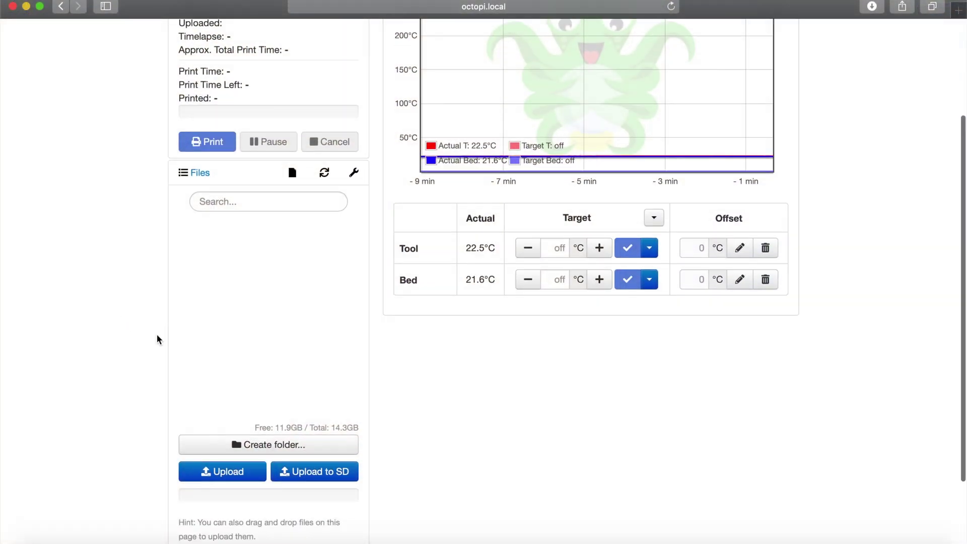
Upload Cube Test.gcode from the Desktop to OctoPrint's internal file storage
left_click(252, 472)
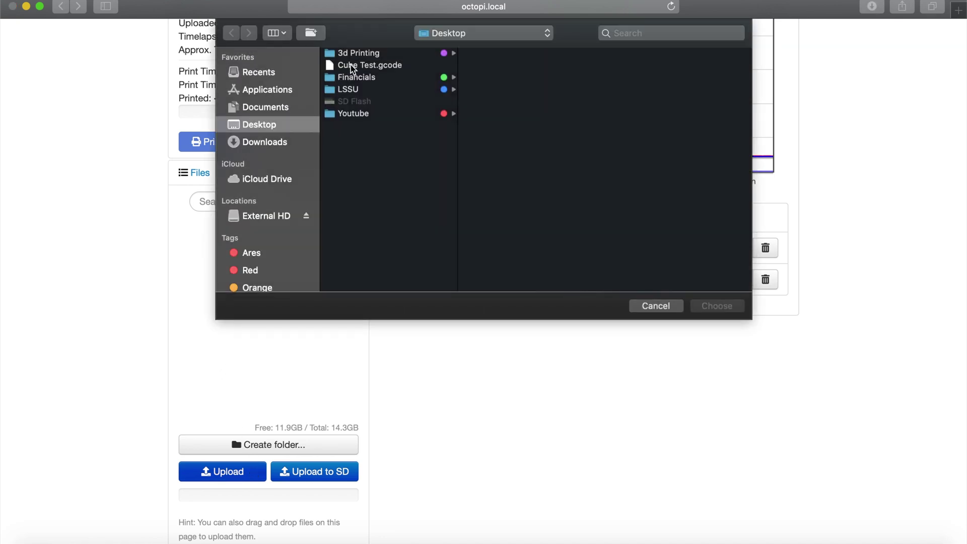
left_click(353, 65)
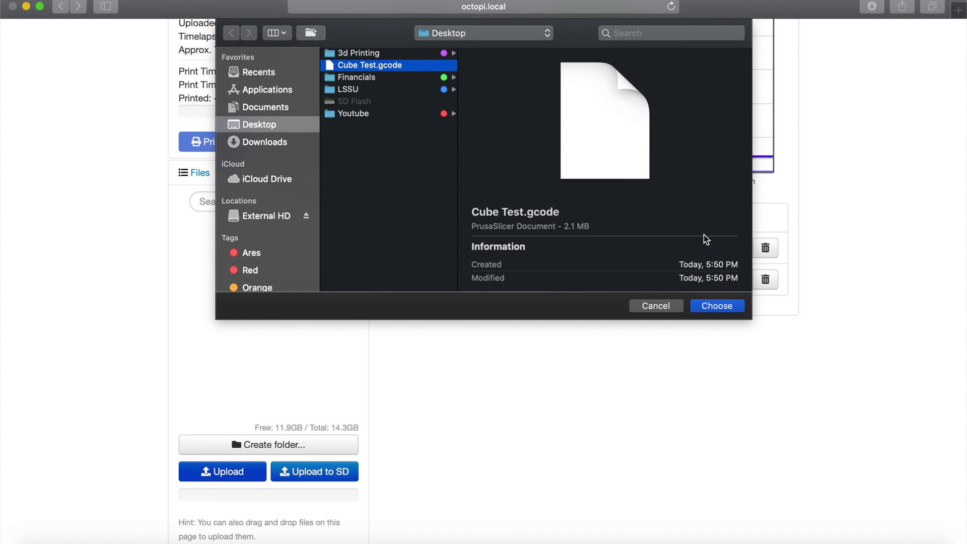
left_click(717, 306)
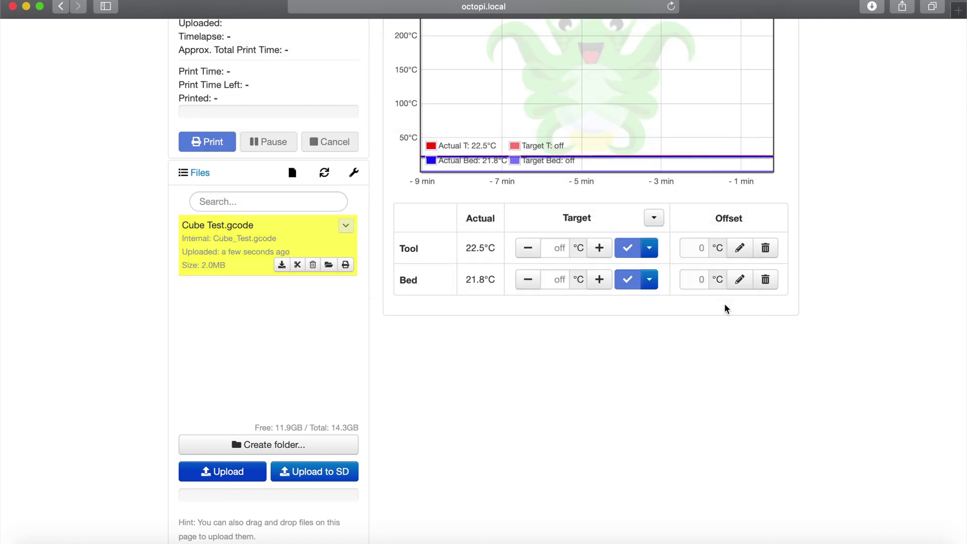